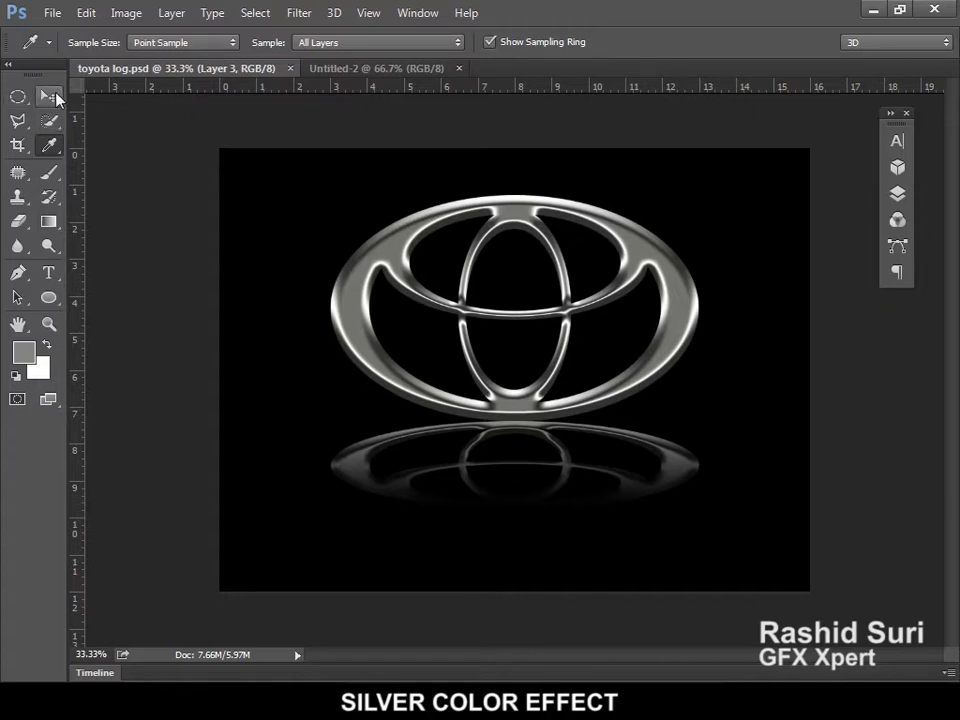
Step: In the Untitled-2 document, draw an elliptical path about 715 px wide and 450 px high near the middle of the canvas
{"action": "key", "text": "ctrl+Tab"}
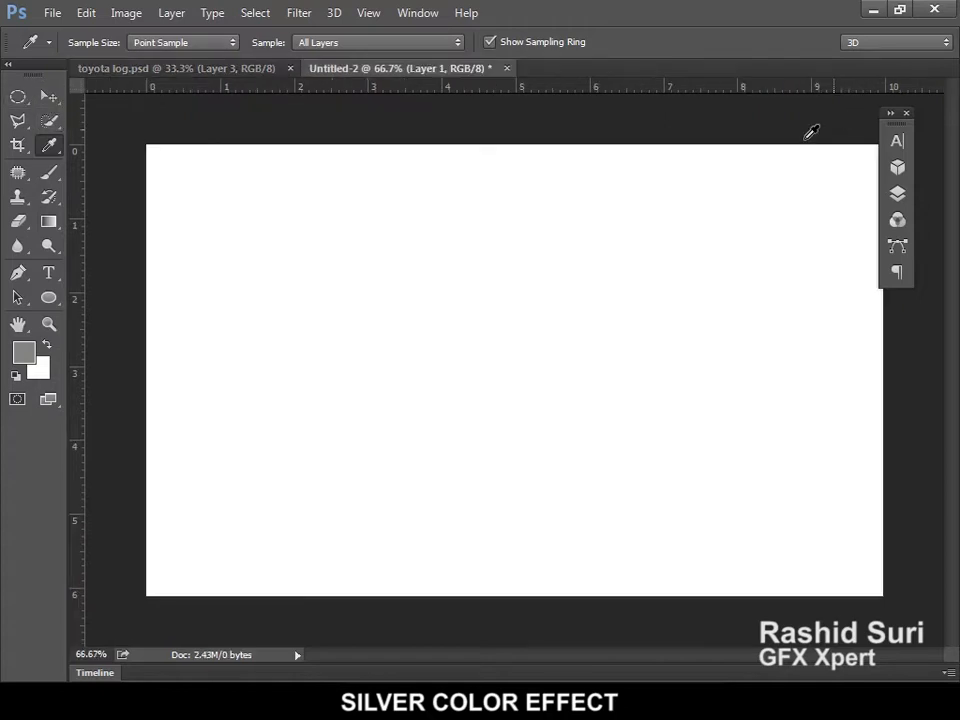
{"action": "left_click", "coordinate": [50, 298]}
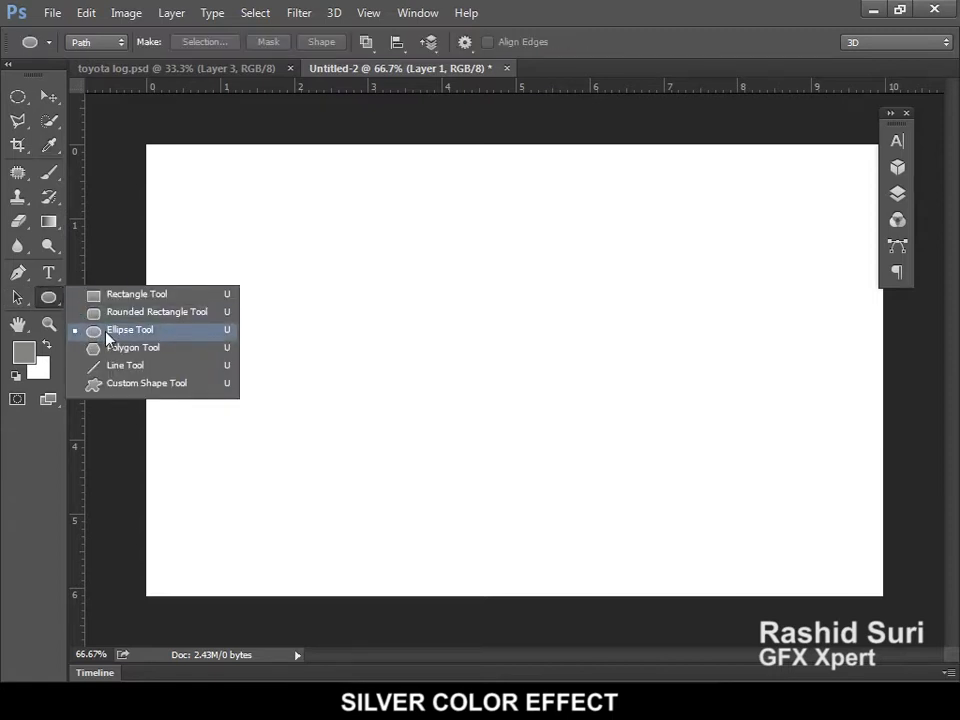
{"action": "left_click", "coordinate": [110, 330]}
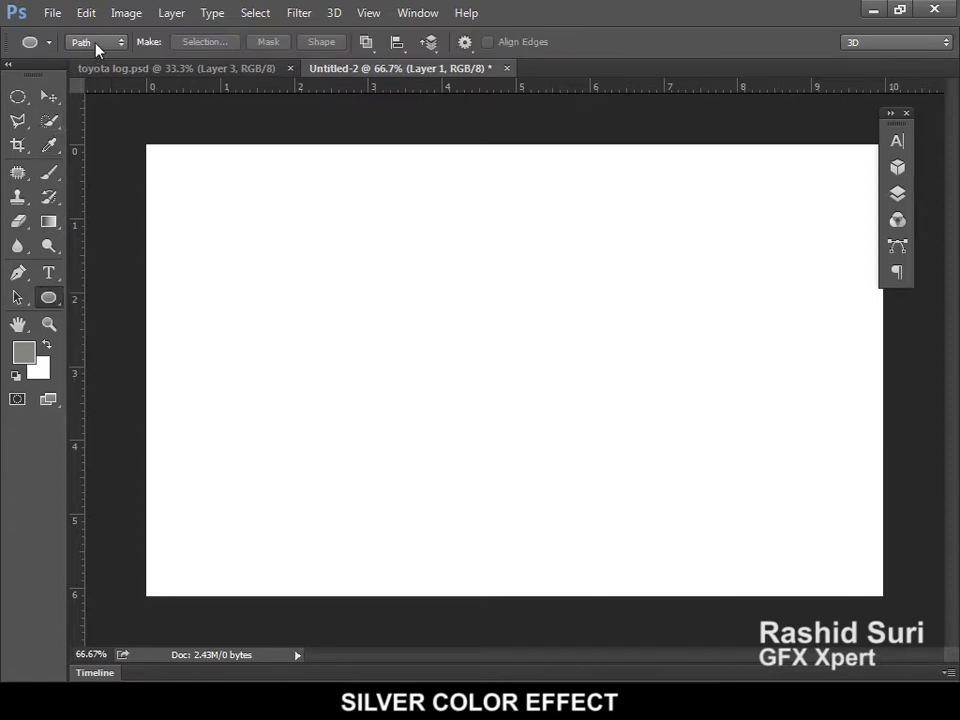
{"action": "left_click_drag", "start_coordinate": [290, 246], "coordinate": [736, 530]}
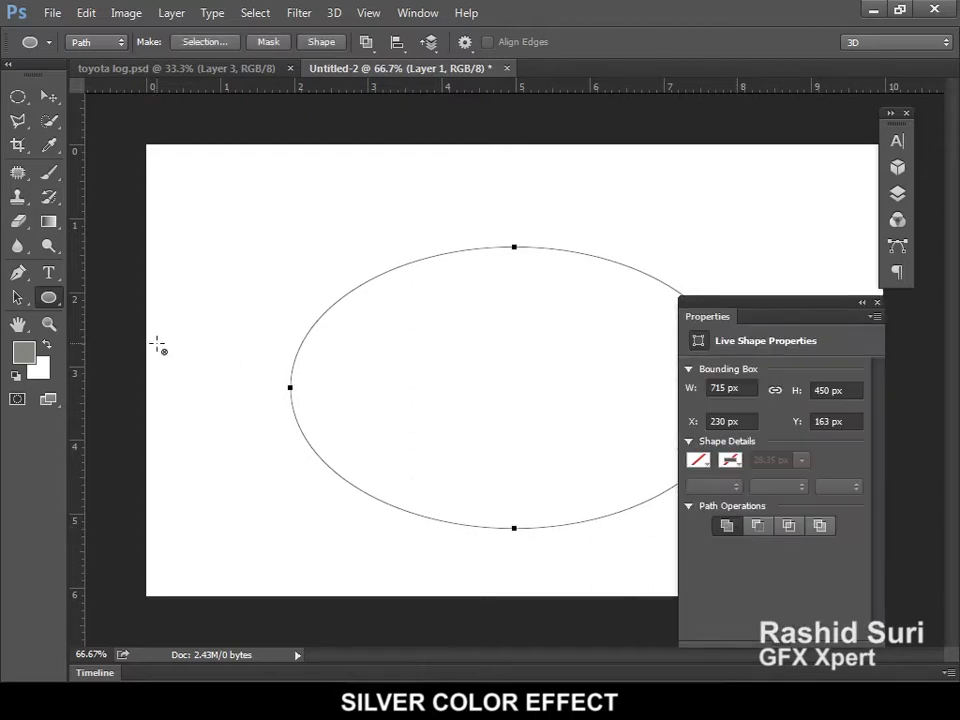
{"action": "left_click", "coordinate": [877, 303]}
Step: Create a smaller copy of the ellipse path inside the original, scaled to about 79% width and 82% height
{"action": "left_click", "coordinate": [17, 297]}
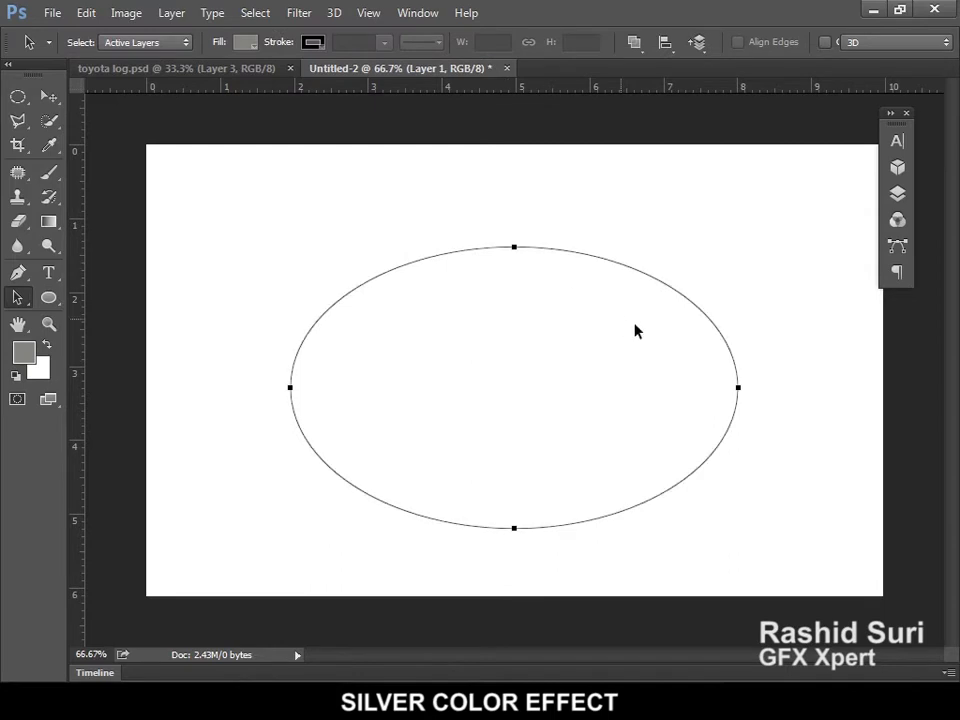
{"action": "key", "text": "ctrl+t"}
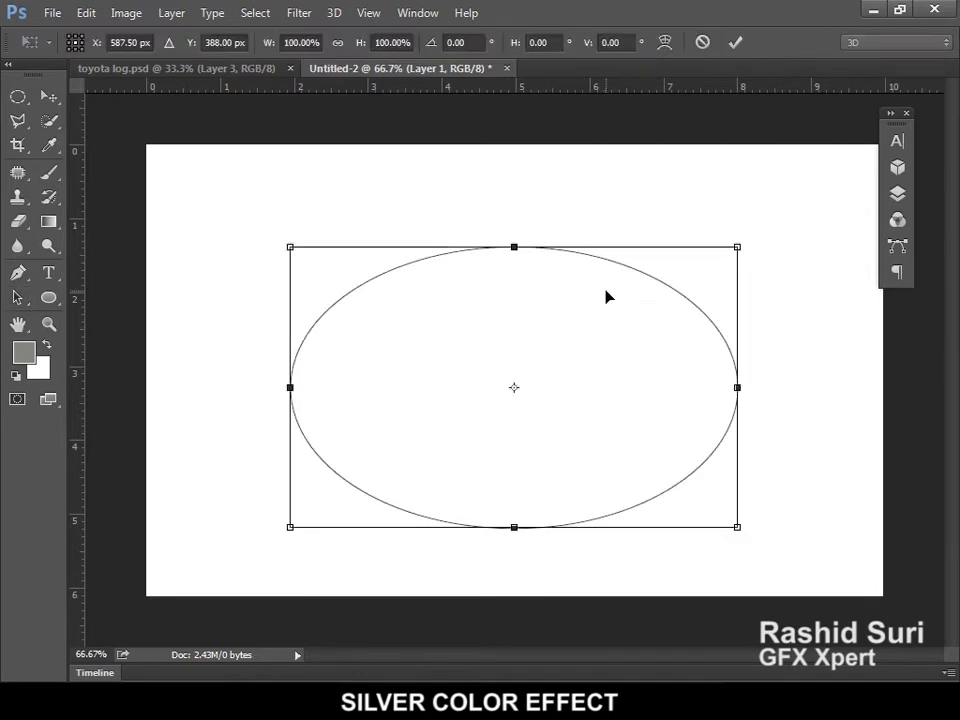
{"action": "left_click_drag", "start_coordinate": [740, 531], "coordinate": [704, 498]}
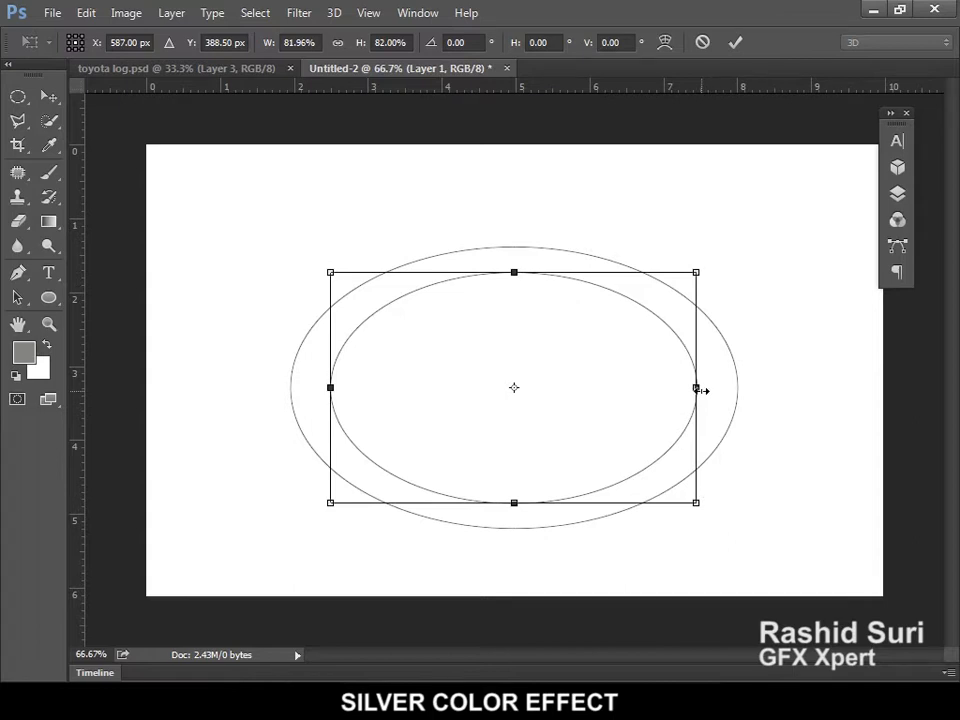
{"action": "left_click_drag", "start_coordinate": [698, 390], "coordinate": [694, 390]}
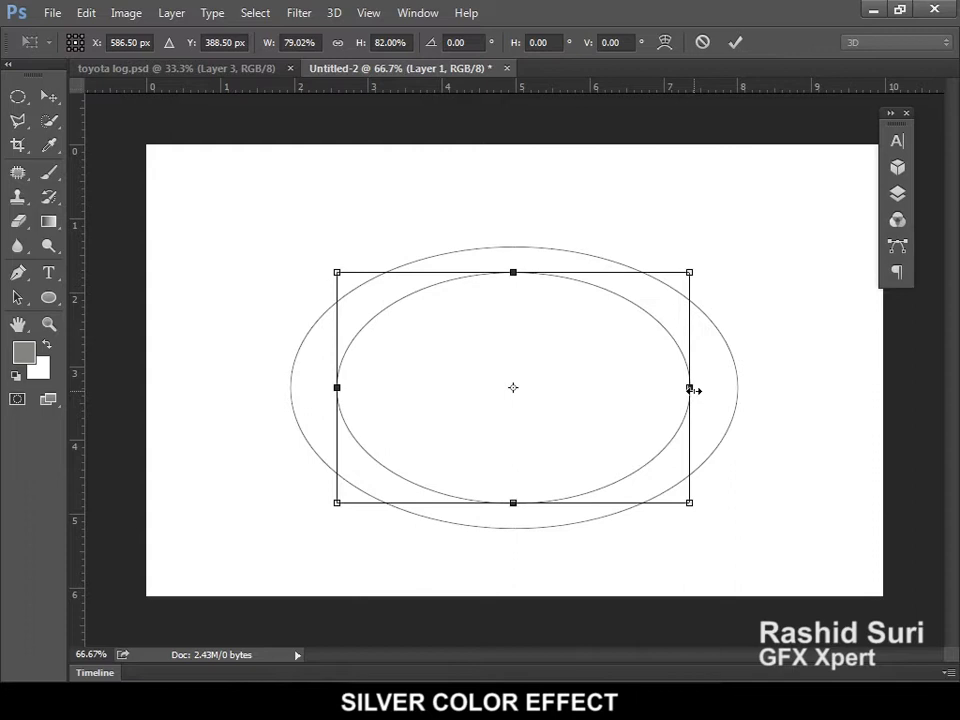
{"action": "key", "text": "Return"}
Step: Select both ellipse paths and align them to each other by Horizontal Centers
{"action": "left_click_drag", "start_coordinate": [384, 229], "coordinate": [617, 358]}
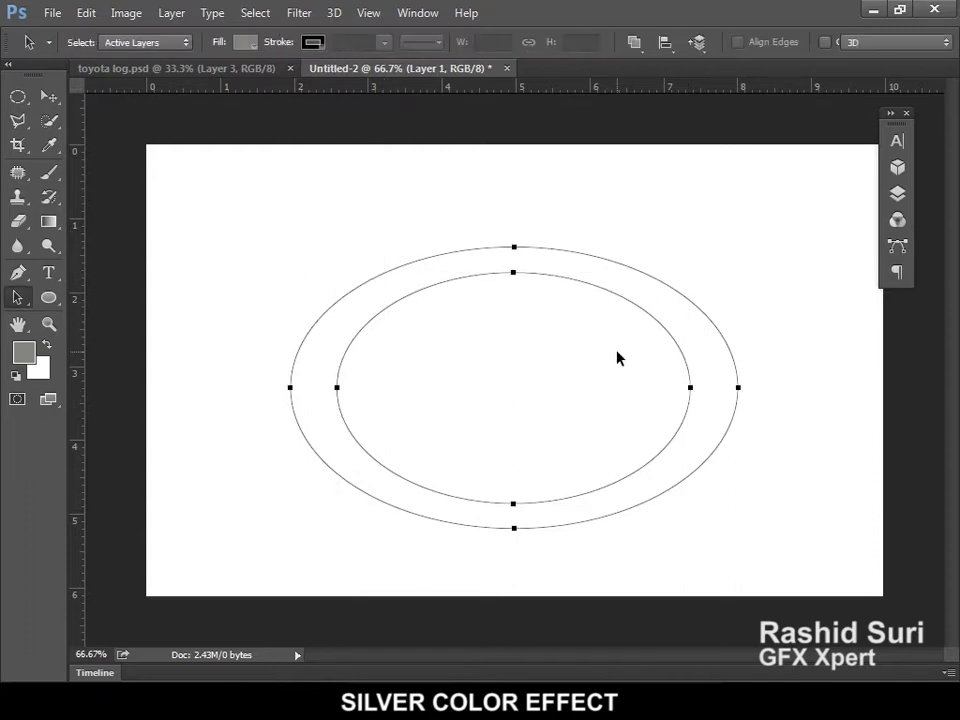
{"action": "left_click", "coordinate": [661, 45]}
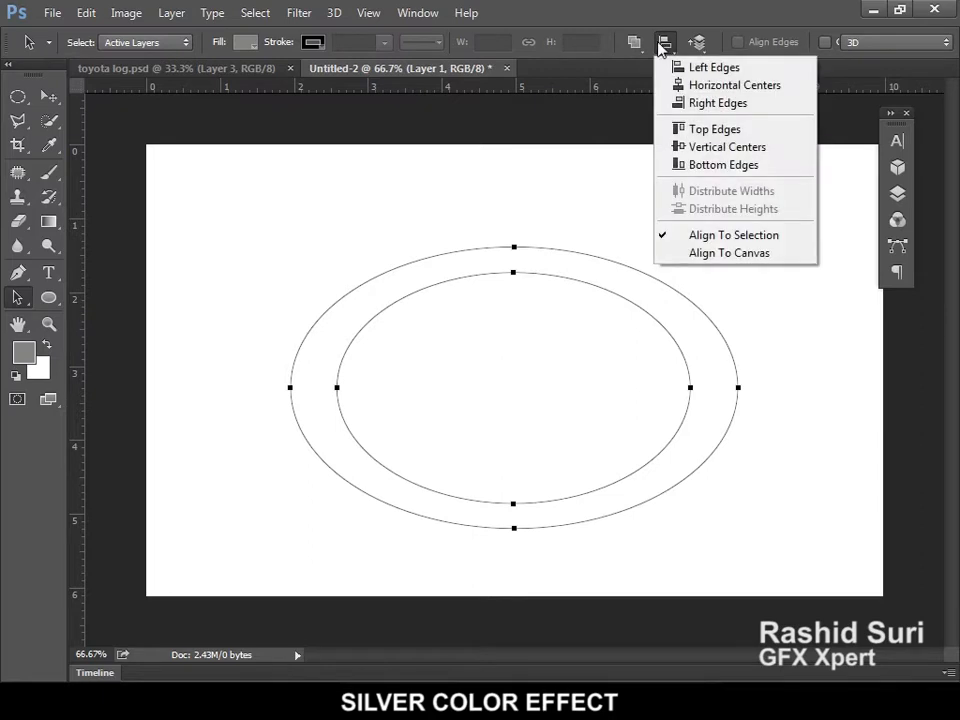
{"action": "left_click", "coordinate": [722, 88]}
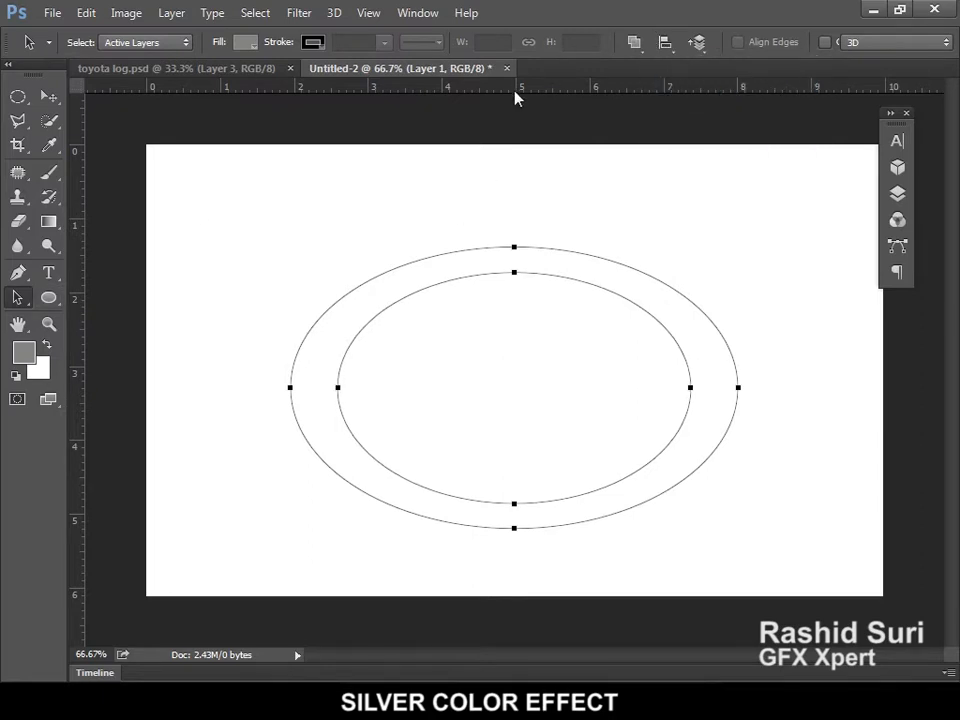
Step: Set the two ellipse paths to Exclude Overlapping Shapes and convert them into a ring-shaped selection
{"action": "left_click", "coordinate": [634, 43]}
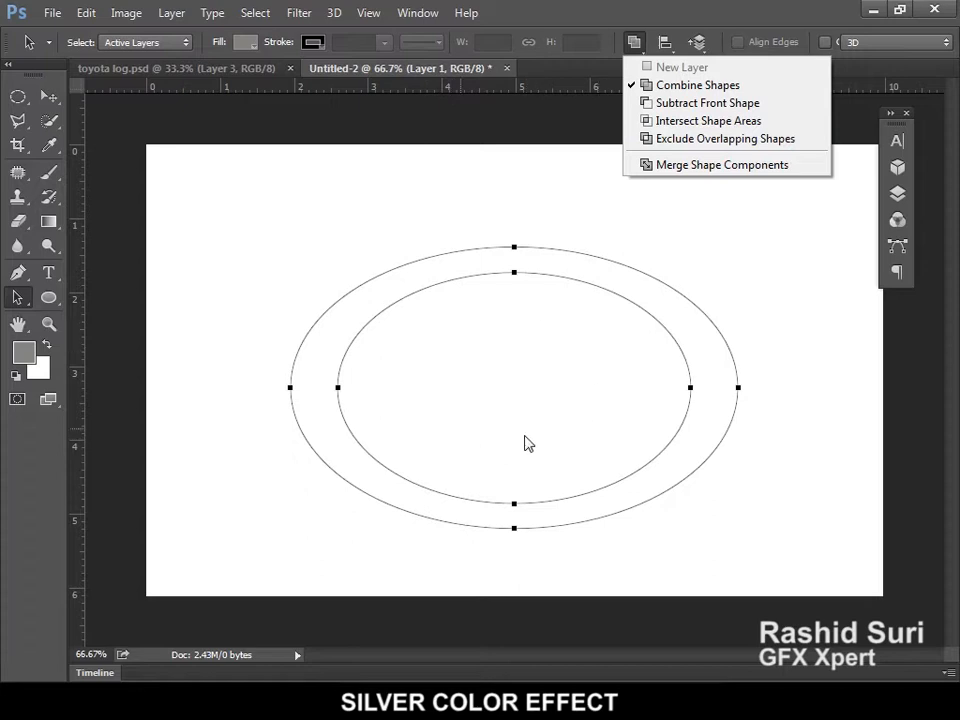
{"action": "left_click", "coordinate": [708, 142]}
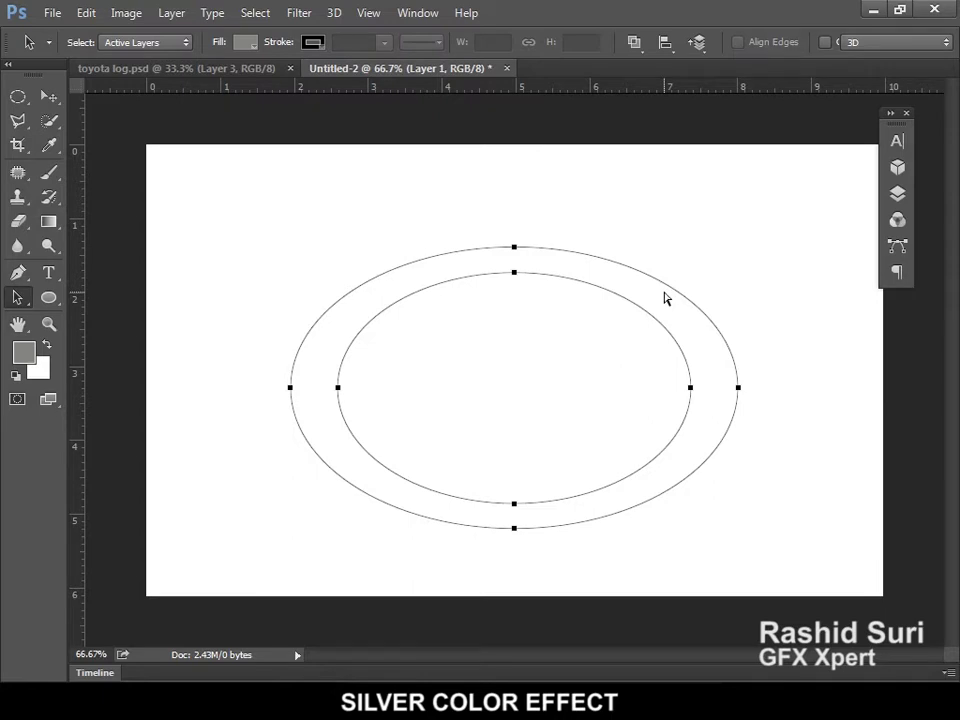
{"action": "key", "text": "ctrl+Return"}
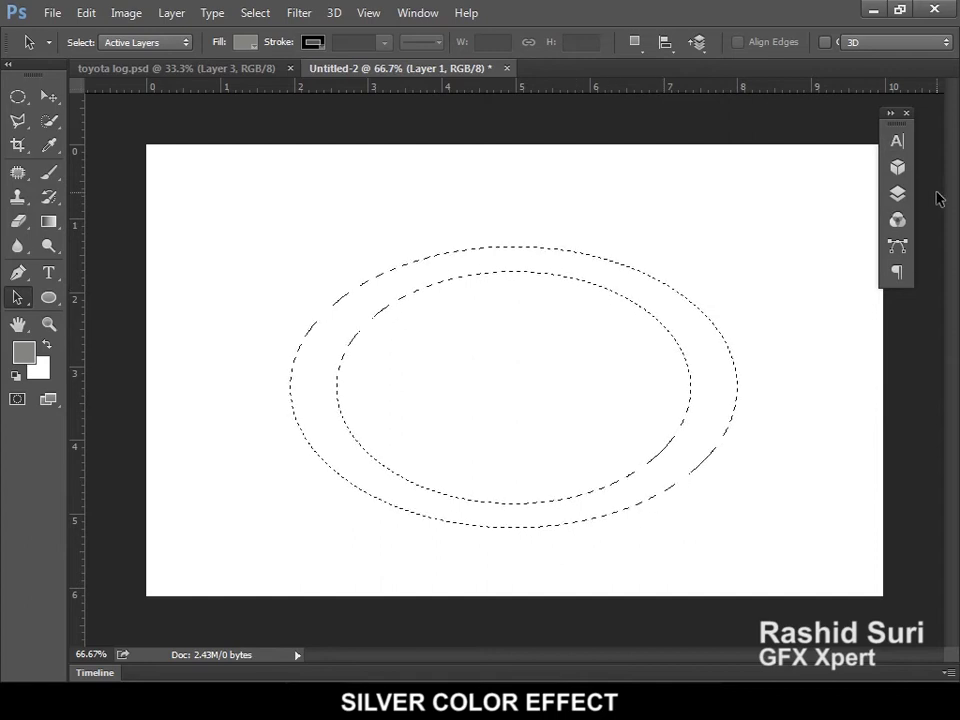
Step: Fill the ring selection on Layer 1 with the default black, check it against transparency with the Background hidden, and deselect
{"action": "left_click", "coordinate": [898, 194]}
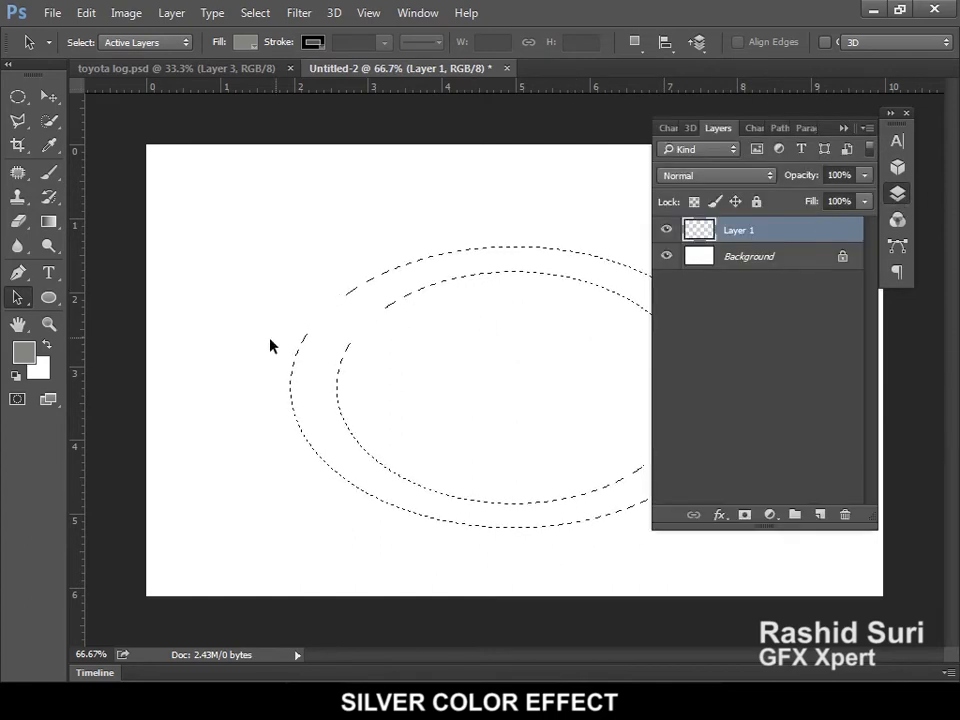
{"action": "left_click", "coordinate": [15, 375]}
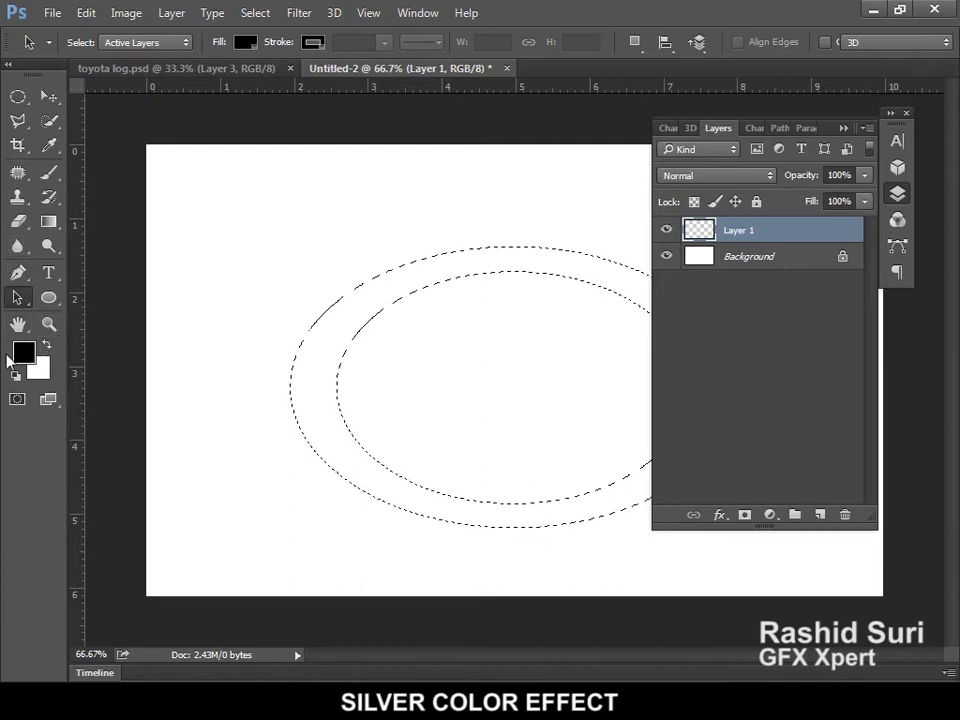
{"action": "key", "text": "shift+g"}
{"action": "left_click", "coordinate": [393, 288]}
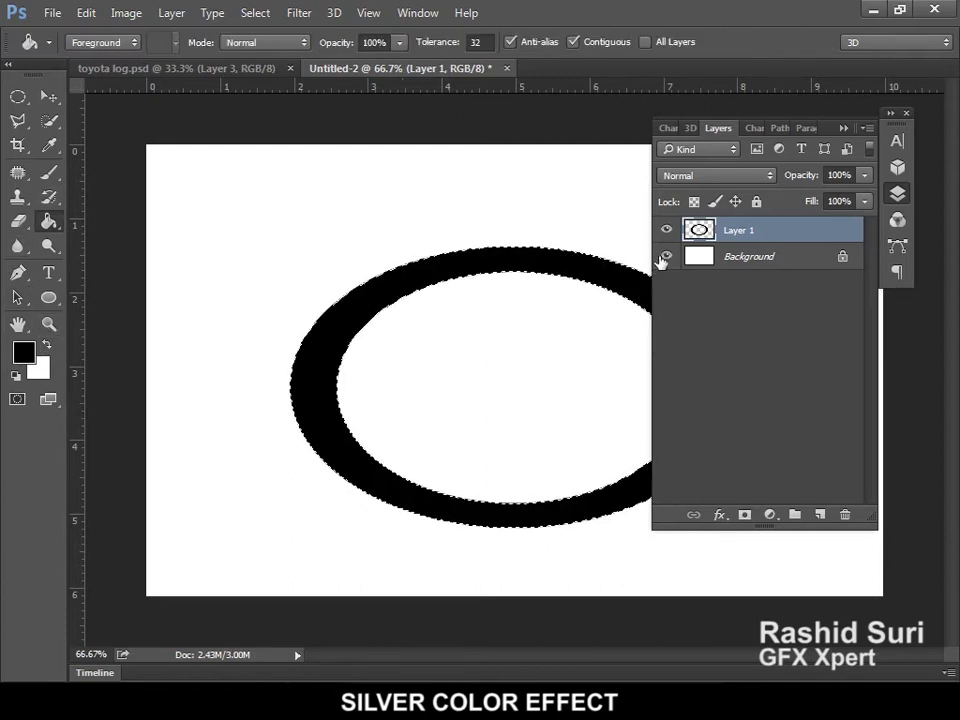
{"action": "left_click", "coordinate": [665, 257]}
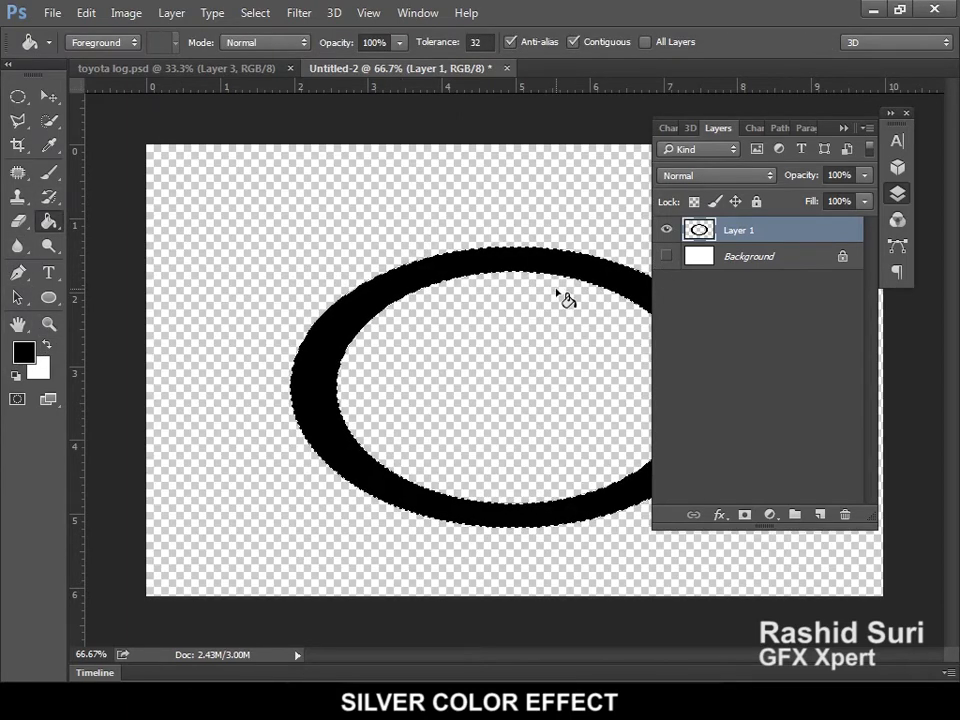
{"action": "key", "text": "ctrl+d"}
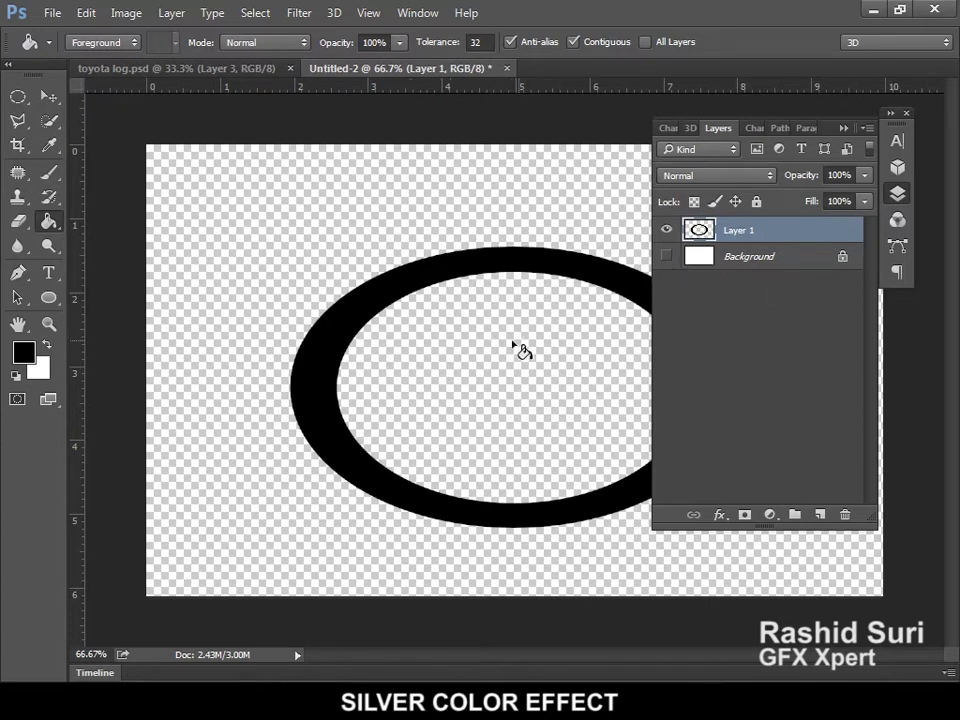
{"action": "left_click", "coordinate": [666, 257]}
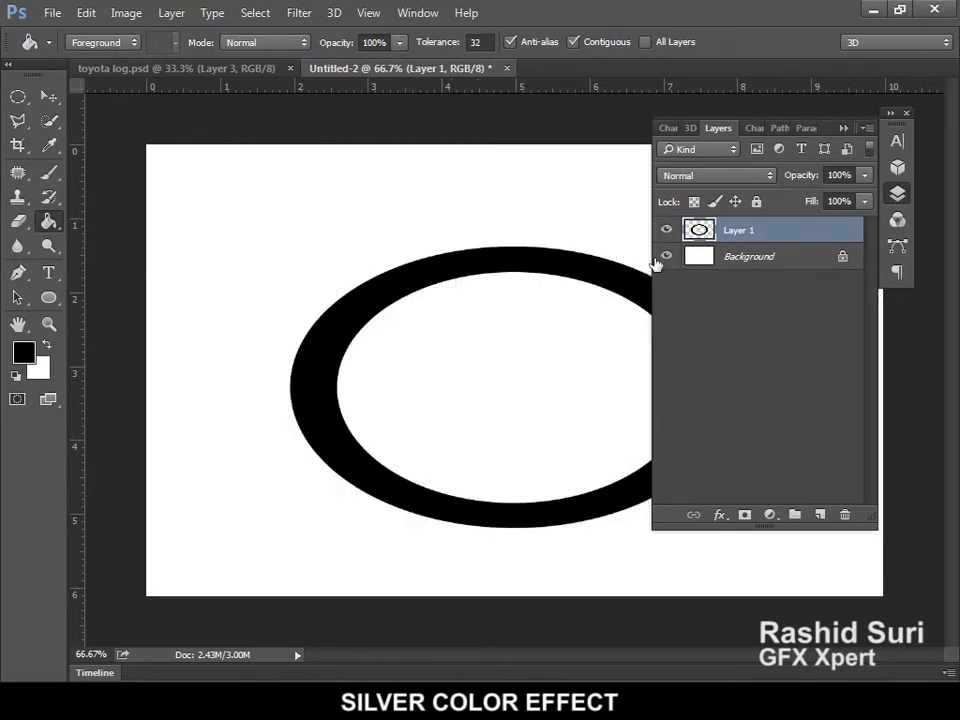
Step: Copy the black ring from Layer 1 and paste it onto a new layer
{"action": "left_click_drag", "start_coordinate": [842, 128], "coordinate": [887, 150]}
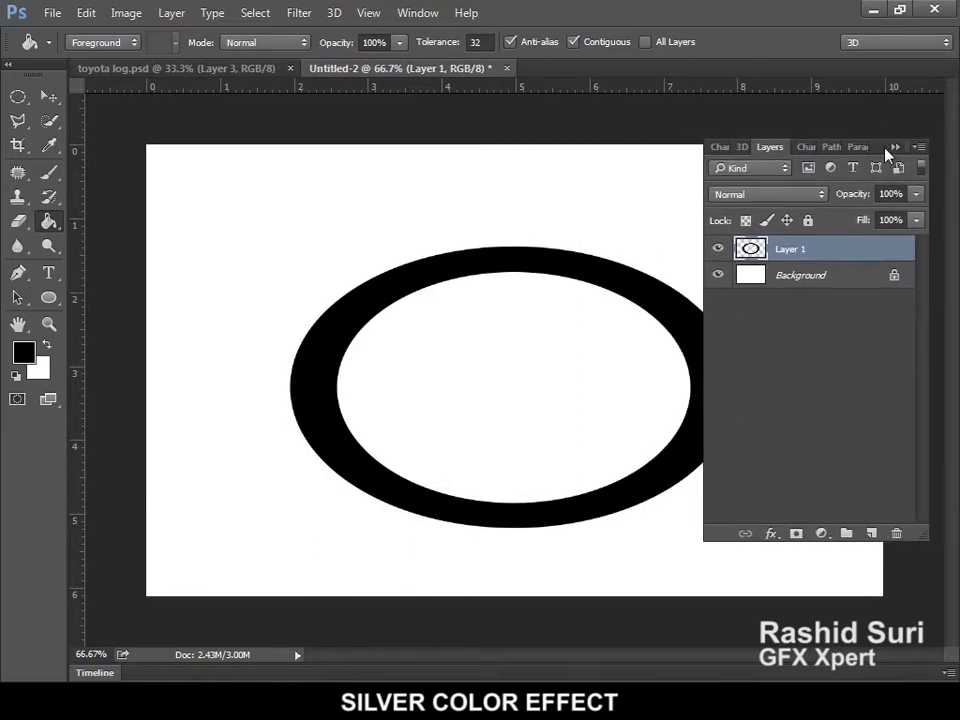
{"action": "left_click", "coordinate": [58, 96]}
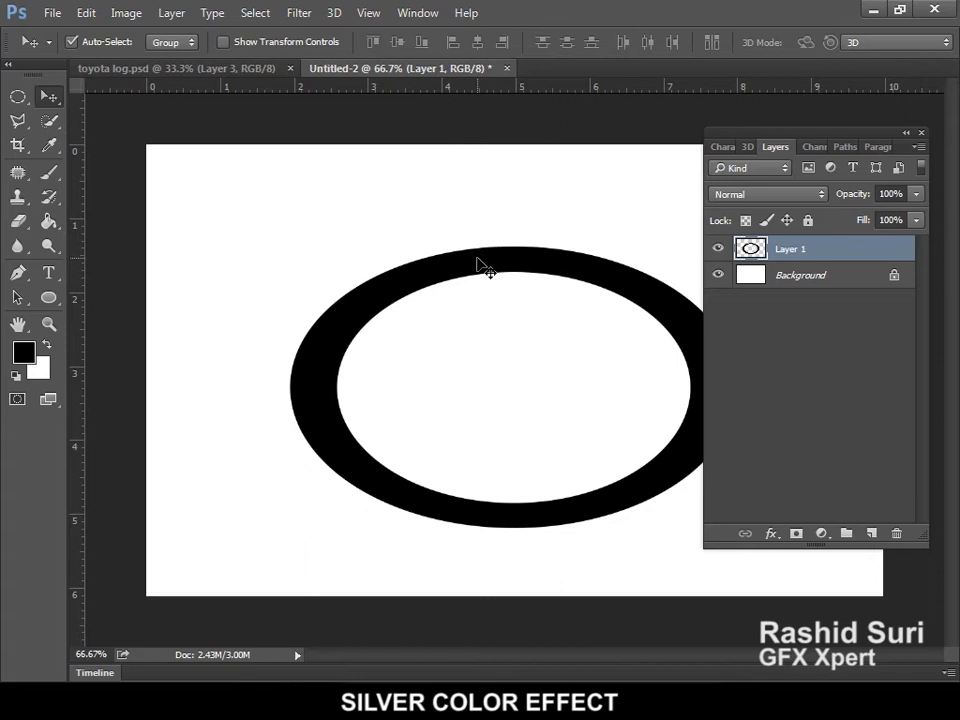
{"action": "key", "text": "ctrl+a"}
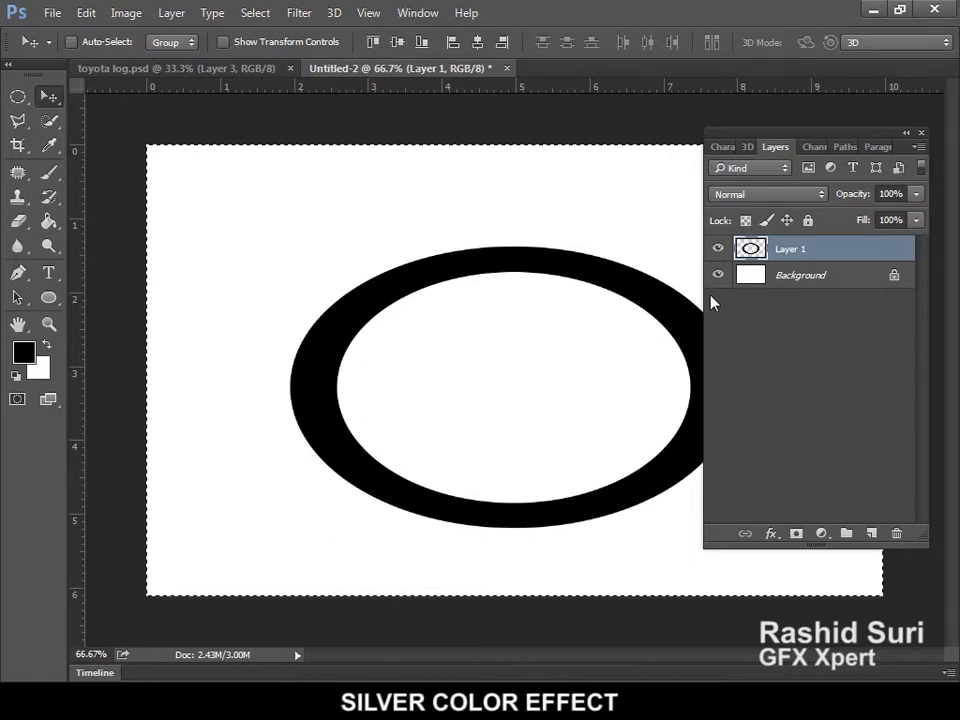
{"action": "key", "text": "ctrl+v"}
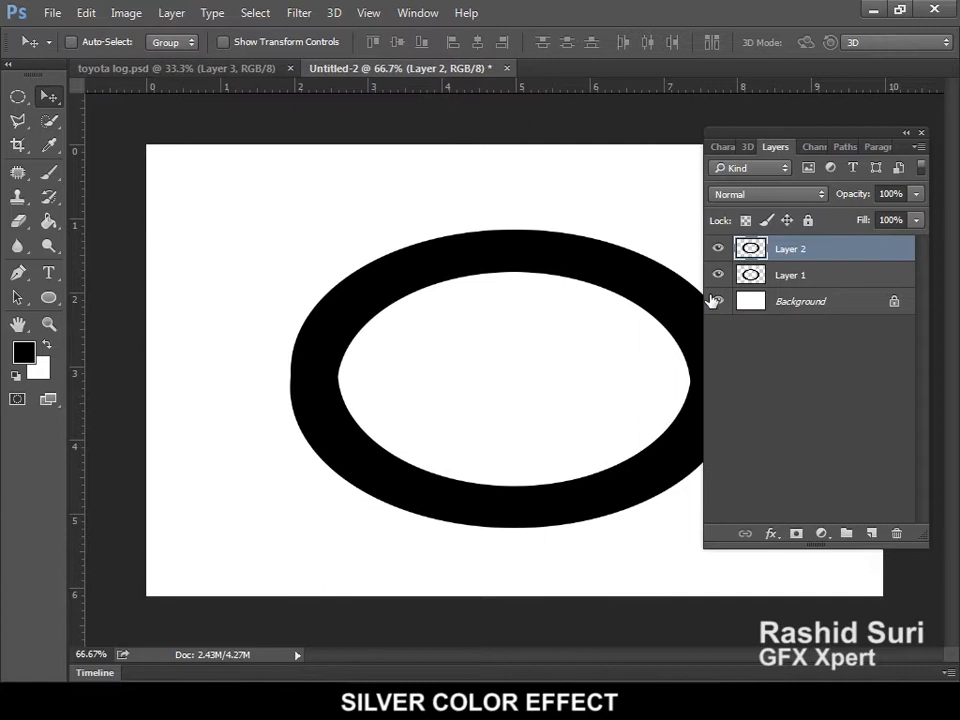
Step: Scale the pasted ring to about 75.8% width and 55.3% height and place it against the upper inside of the large ring
{"action": "key", "text": "ctrl+t"}
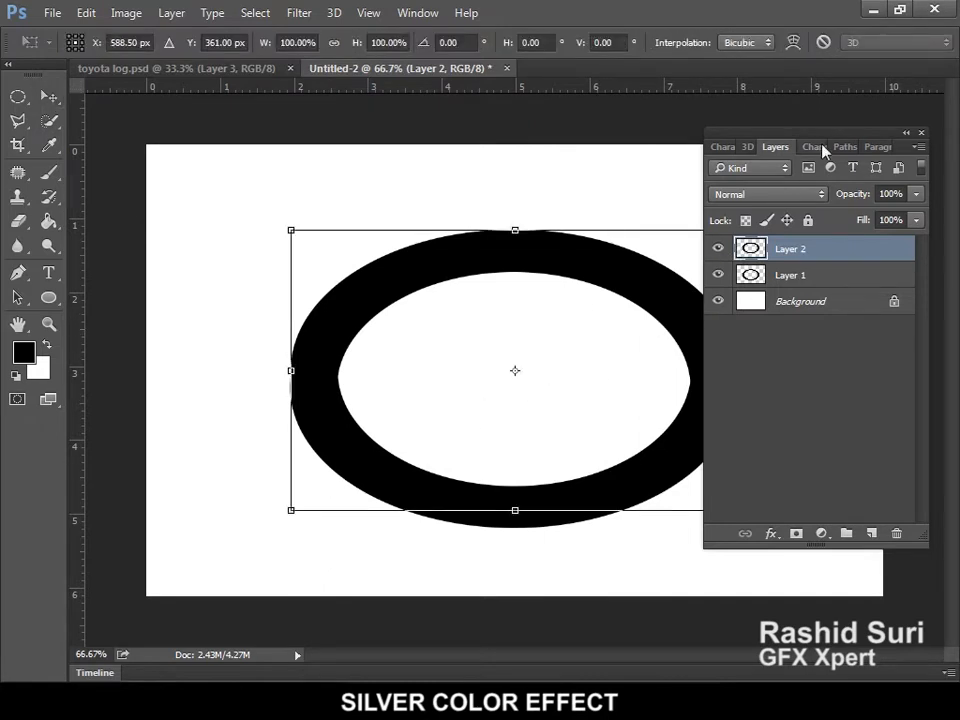
{"action": "left_click_drag", "start_coordinate": [290, 510], "coordinate": [396, 401]}
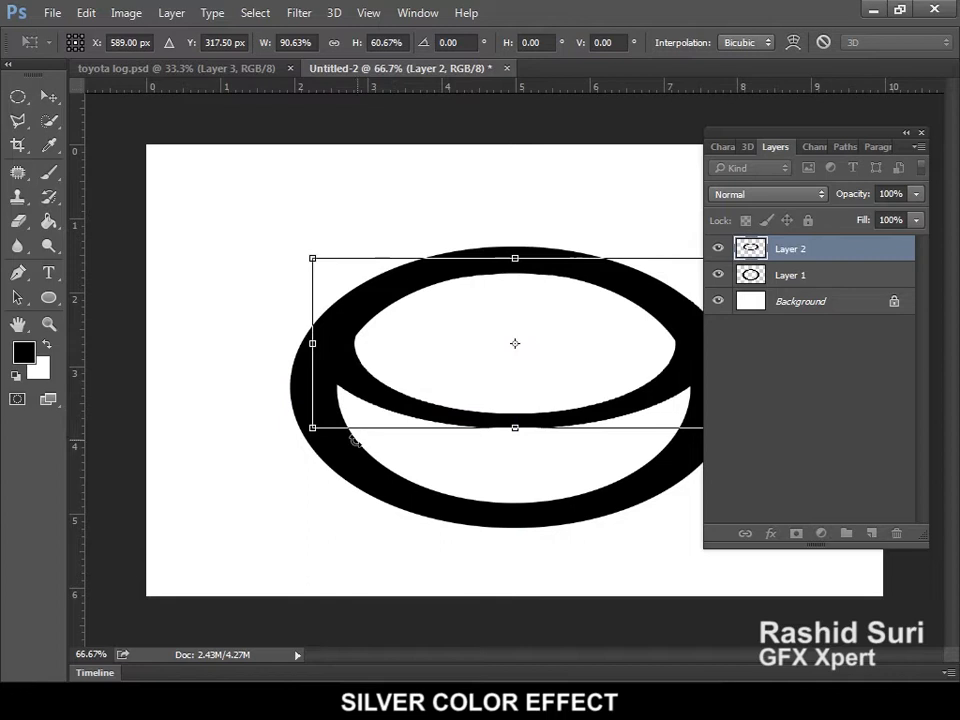
{"action": "left_click_drag", "start_coordinate": [313, 428], "coordinate": [346, 406]}
{"action": "left_click_drag", "start_coordinate": [840, 137], "coordinate": [905, 146]}
{"action": "left_click_drag", "start_coordinate": [721, 411], "coordinate": [686, 414]}
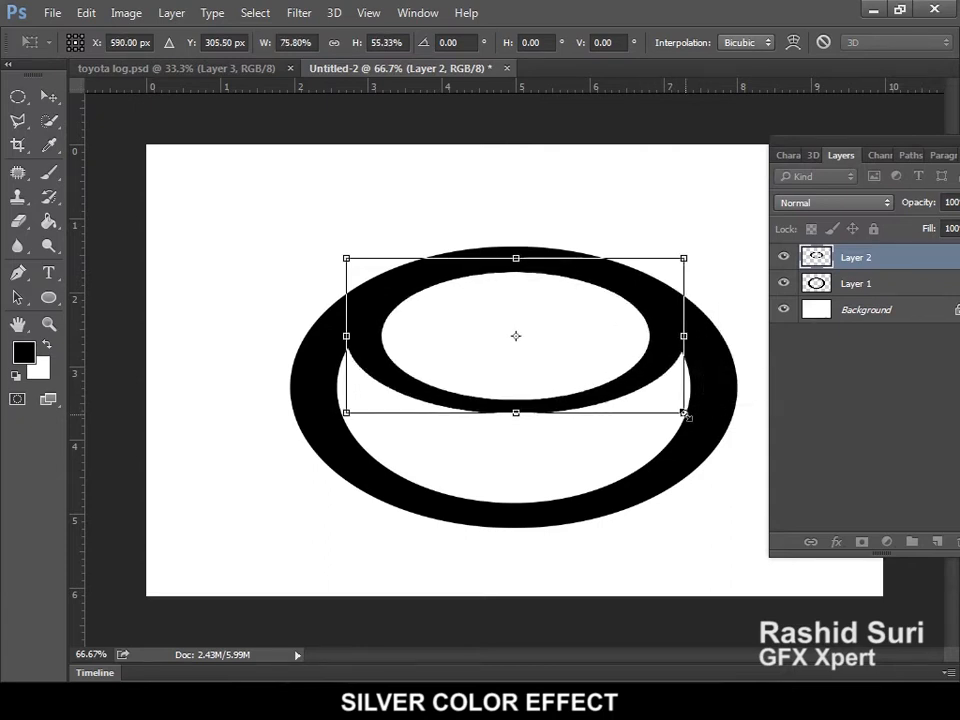
{"action": "key", "text": "Return"}
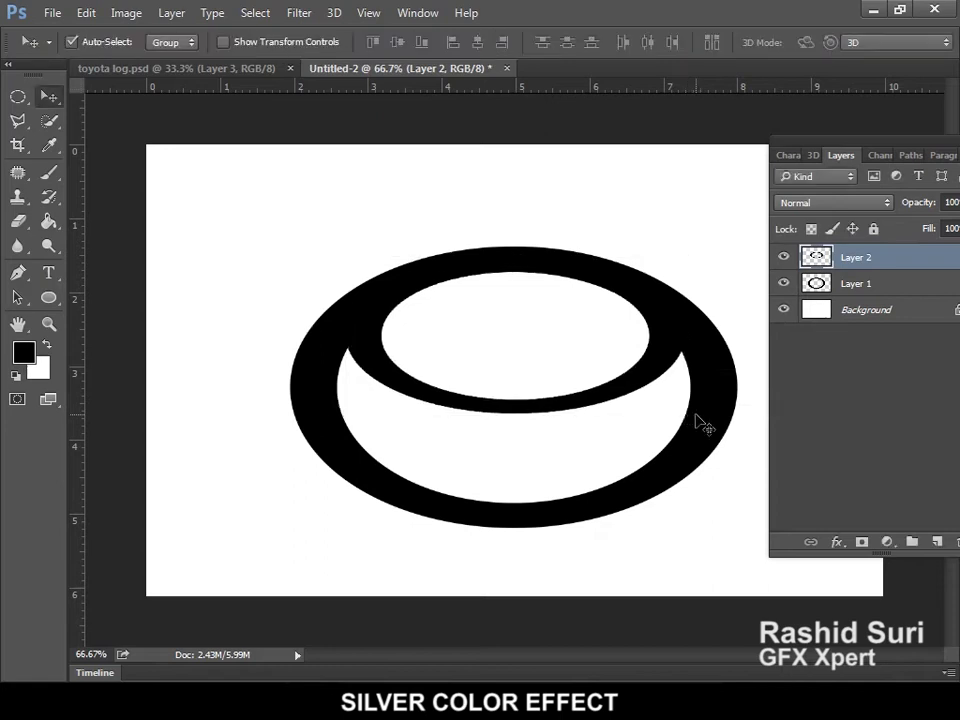
Step: Duplicate the small inner ring onto a new layer and rotate the copy by -90° so it stands upright
{"action": "key", "text": "ctrl"}
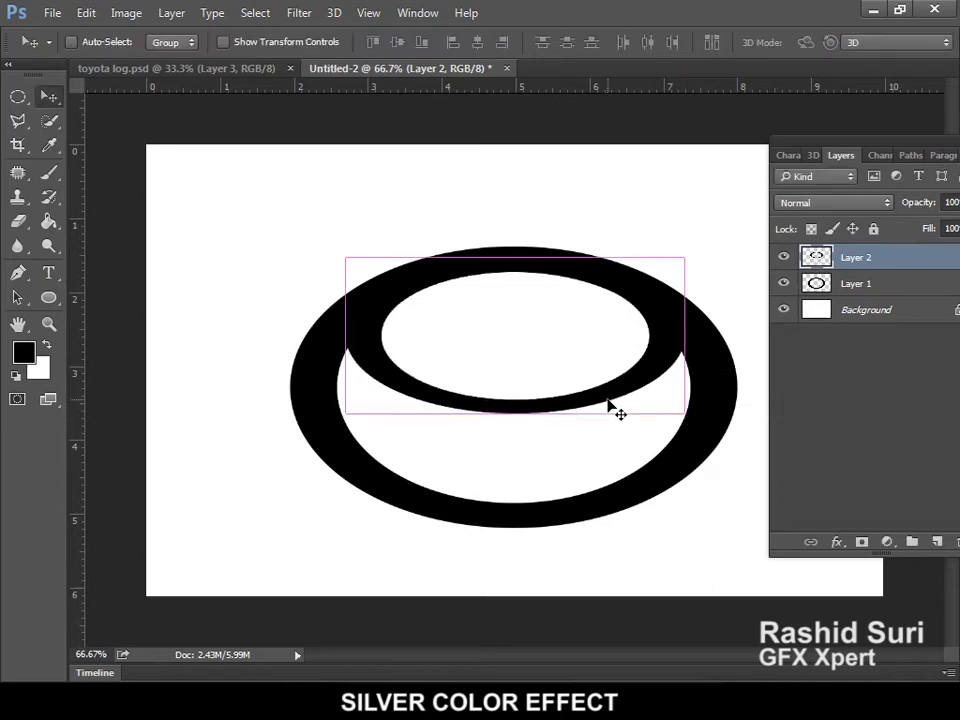
{"action": "key", "text": "ctrl+a"}
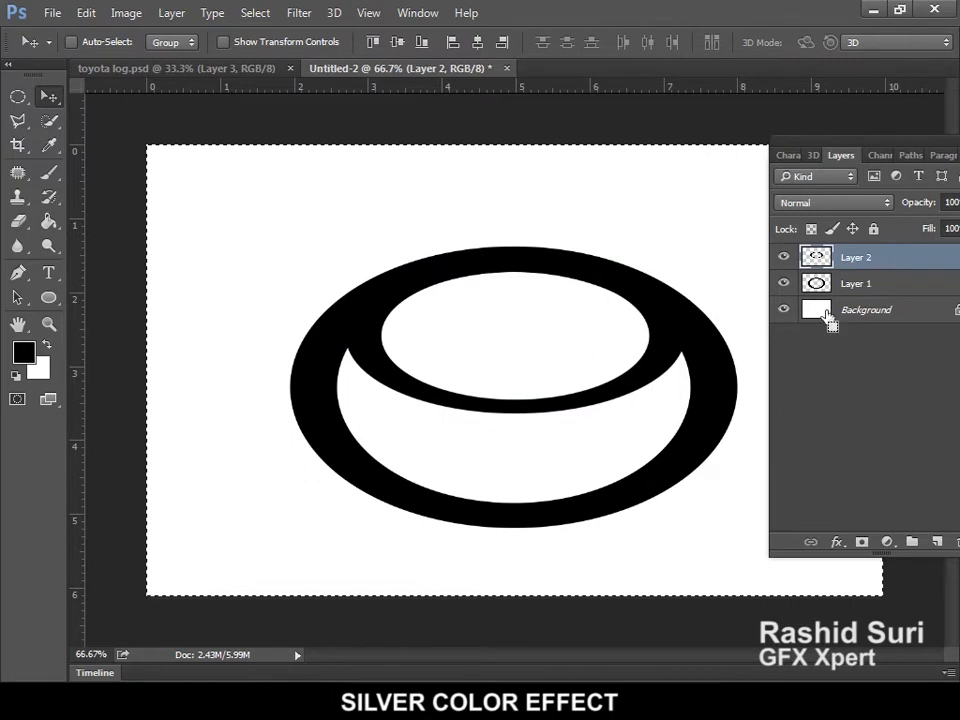
{"action": "key", "text": "ctrl+v"}
{"action": "key", "text": "ctrl"}
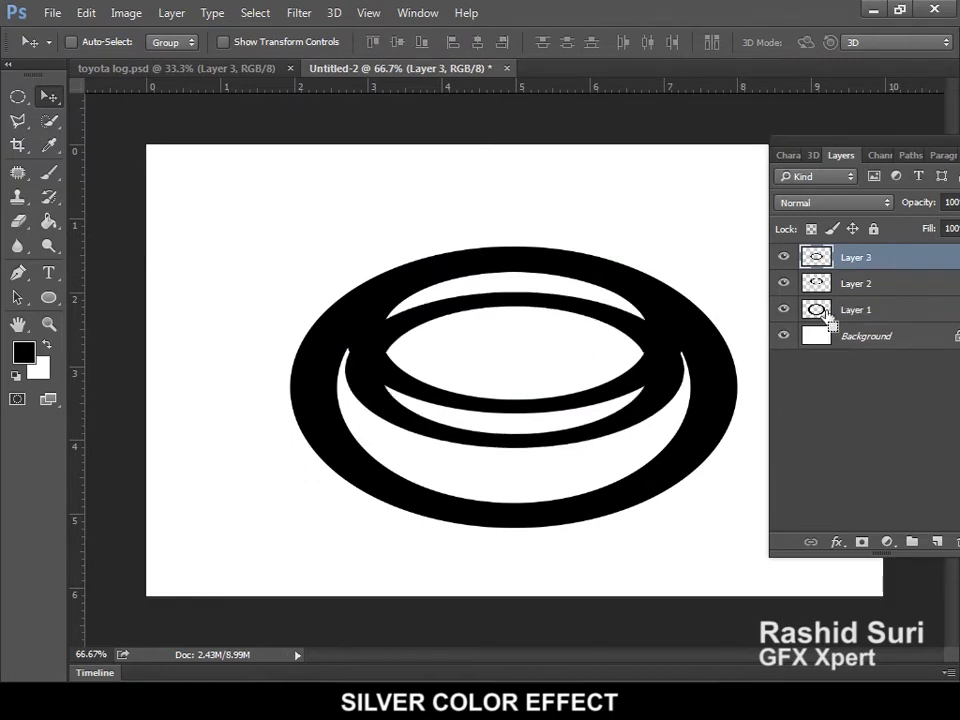
{"action": "key", "text": "ctrl+t"}
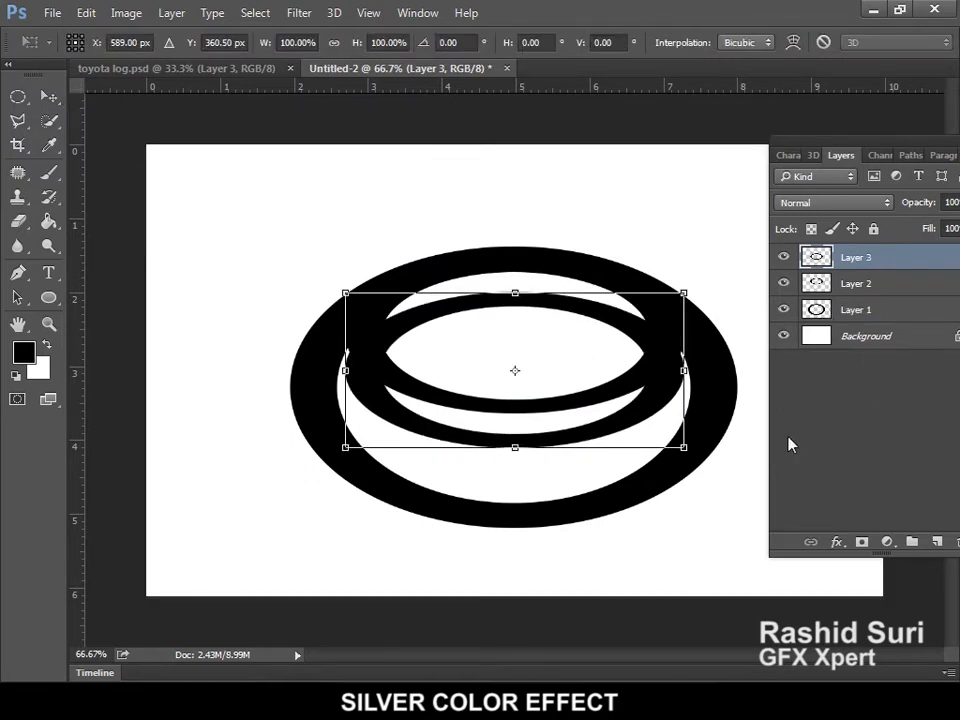
{"action": "left_click_drag", "start_coordinate": [691, 480], "coordinate": [554, 303]}
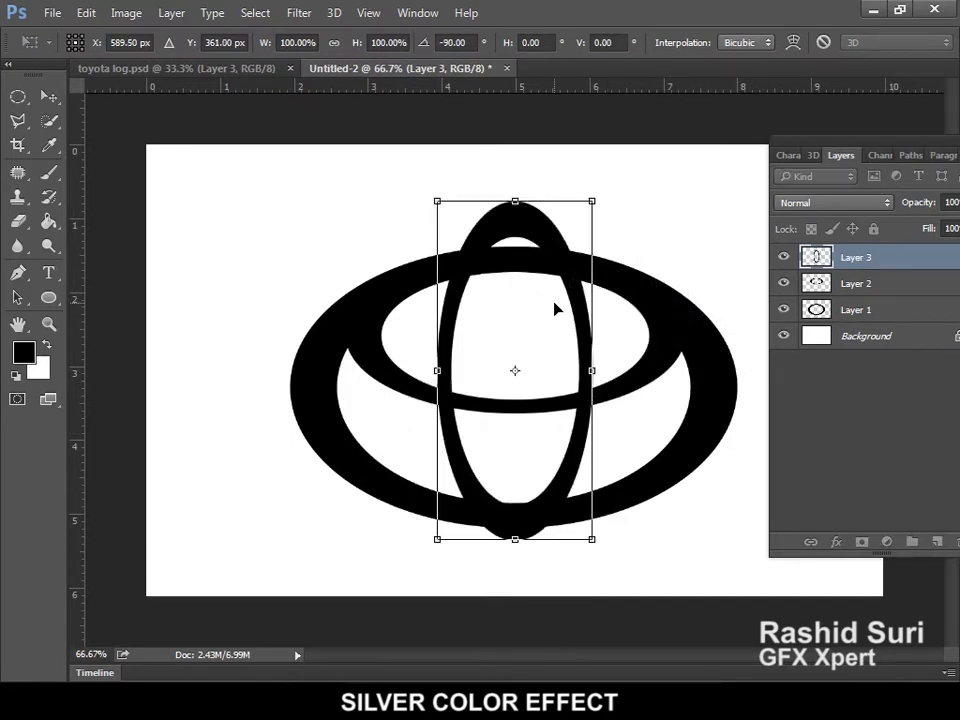
Step: Scale the upright ring to about 83% by 94% to fit the large ring's height, and align all three rings by horizontal centers
{"action": "left_click_drag", "start_coordinate": [515, 202], "coordinate": [519, 246]}
{"action": "mouse_move", "coordinate": [517, 540]}
{"action": "left_mouse_down"}
{"action": "mouse_move", "coordinate": [514, 517]}
{"action": "mouse_move", "coordinate": [513, 527]}
{"action": "left_mouse_up"}
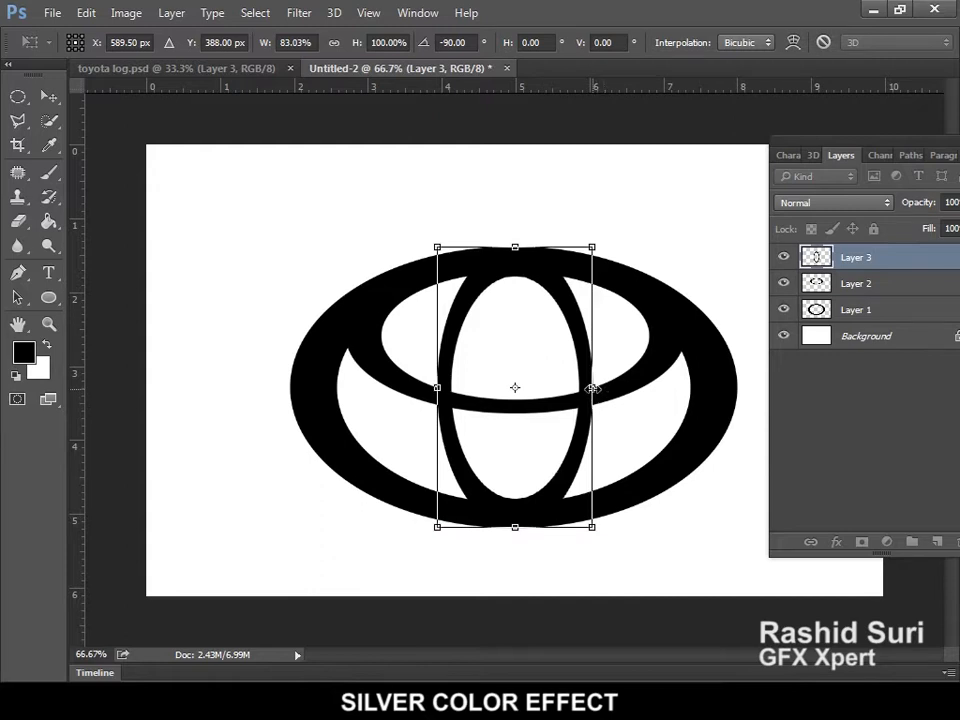
{"action": "left_click_drag", "start_coordinate": [591, 388], "coordinate": [582, 392]}
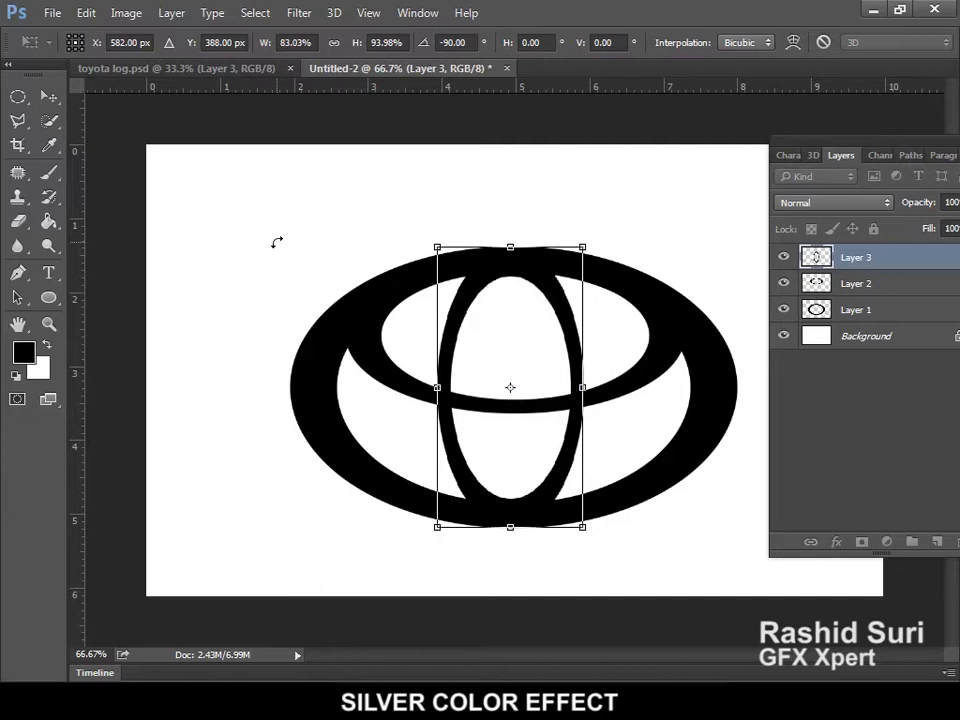
{"action": "key", "text": "Return"}
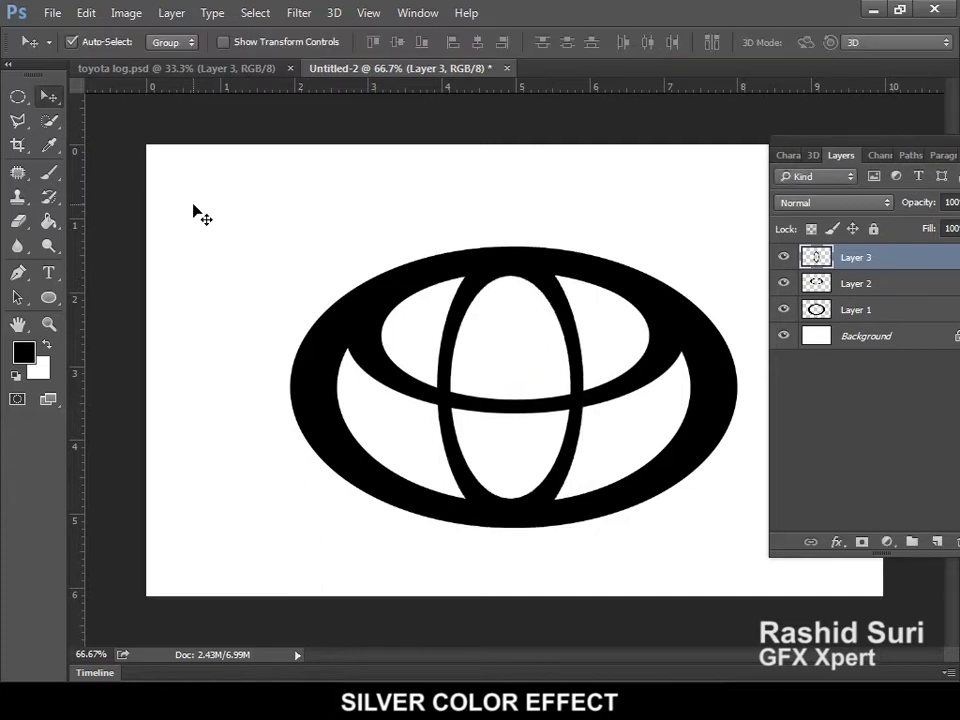
{"action": "left_click_drag", "start_coordinate": [392, 216], "coordinate": [722, 456]}
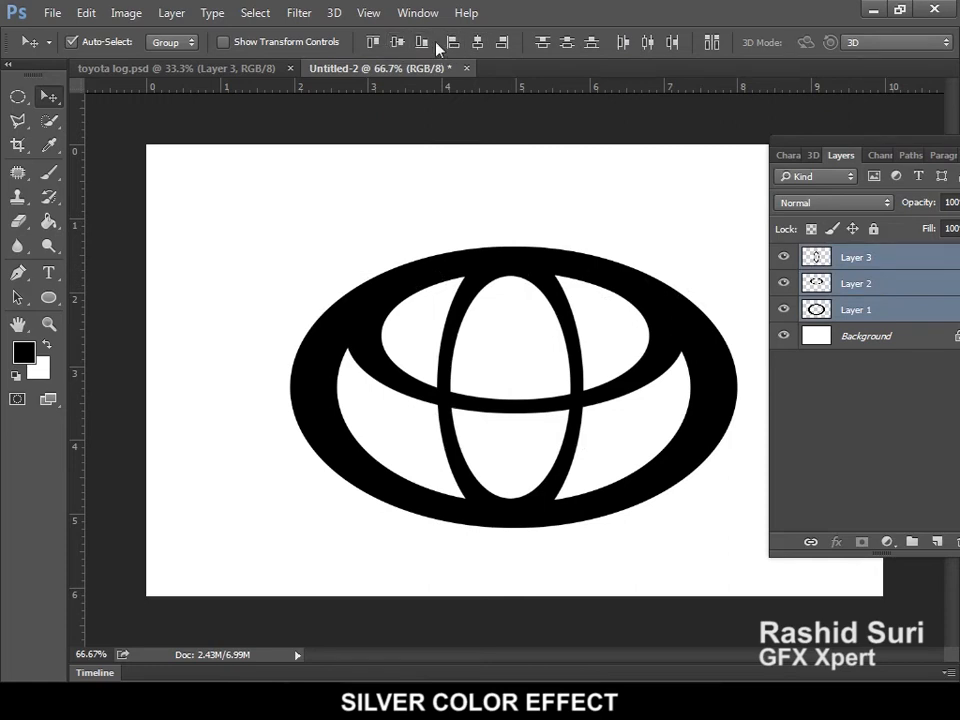
{"action": "left_click", "coordinate": [478, 43]}
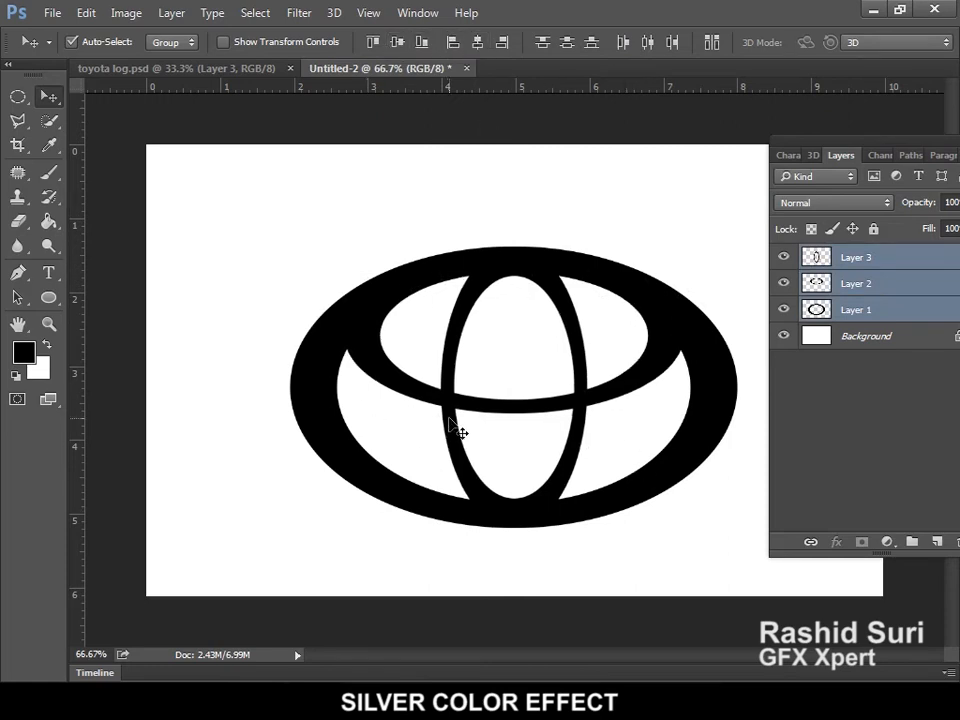
Step: Merge the three ring layers into one and move the logo up and left toward the middle of the canvas
{"action": "left_click", "coordinate": [180, 14]}
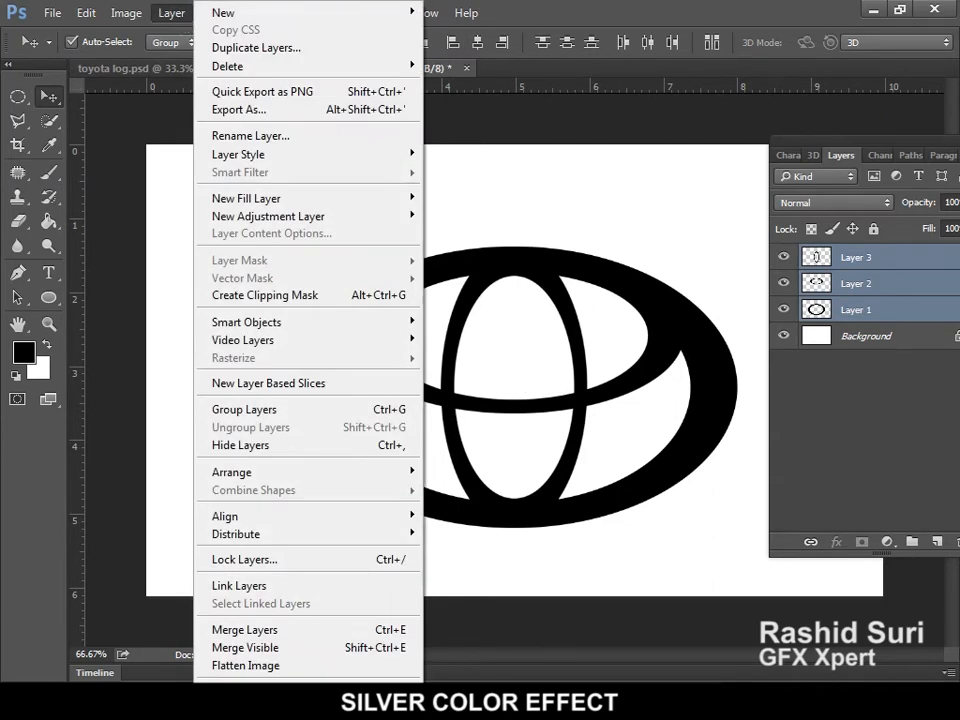
{"action": "left_click", "coordinate": [310, 632]}
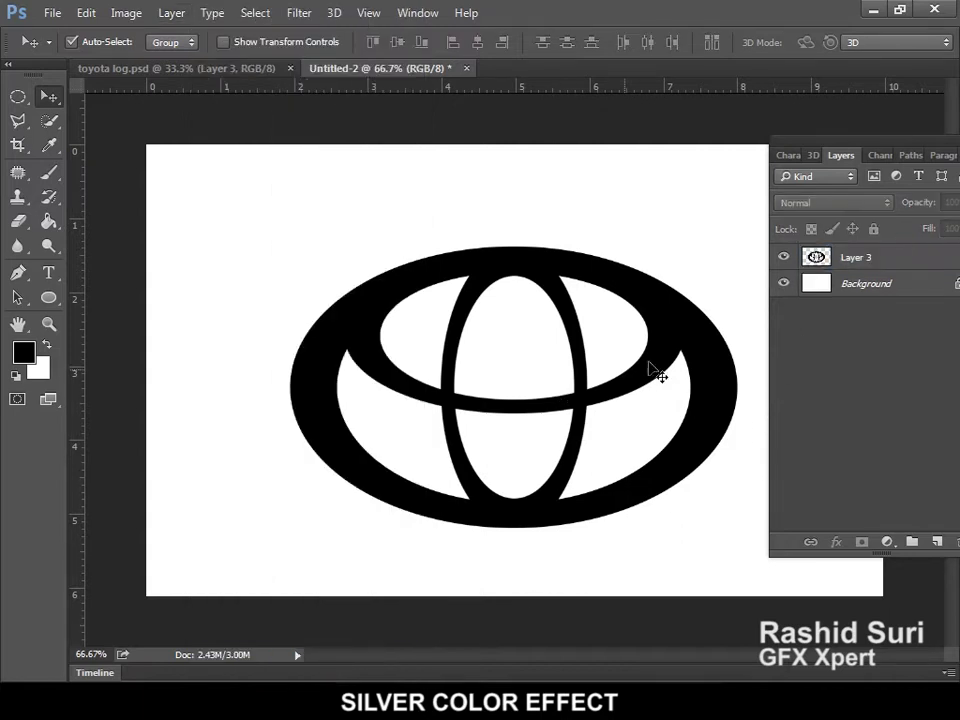
{"action": "left_click_drag", "start_coordinate": [638, 372], "coordinate": [613, 353]}
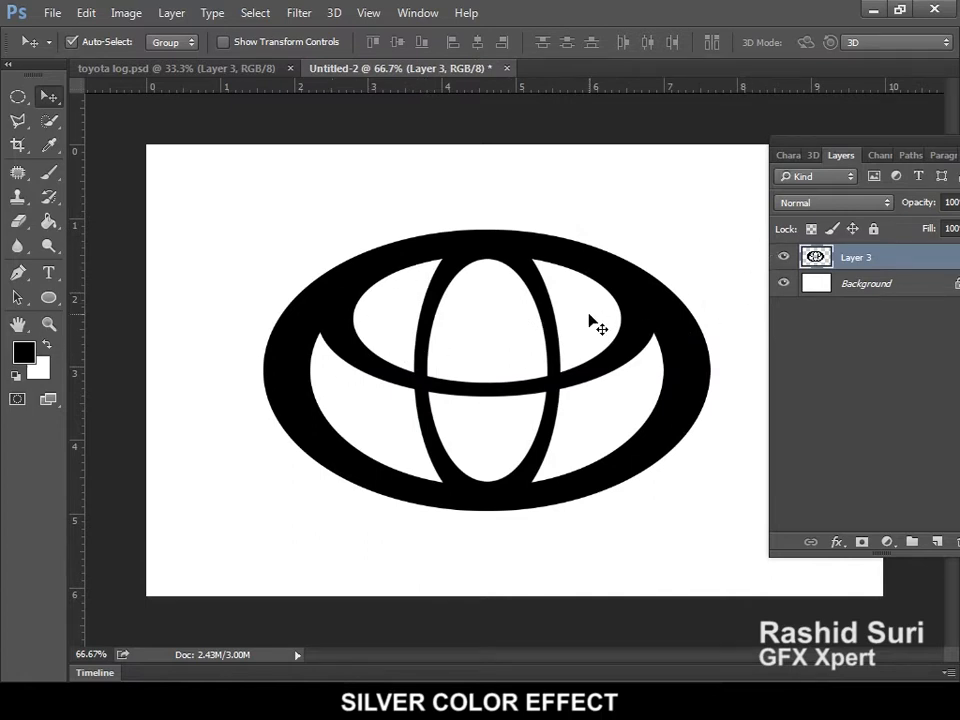
Step: Set the foreground color to a gray with RGB values 132, 132, 127
{"action": "left_click", "coordinate": [24, 355]}
{"action": "left_click_drag", "start_coordinate": [645, 24], "coordinate": [728, 108]}
{"action": "mouse_move", "coordinate": [509, 305]}
{"action": "left_mouse_down"}
{"action": "mouse_move", "coordinate": [492, 237]}
{"action": "mouse_move", "coordinate": [489, 250]}
{"action": "left_mouse_up"}
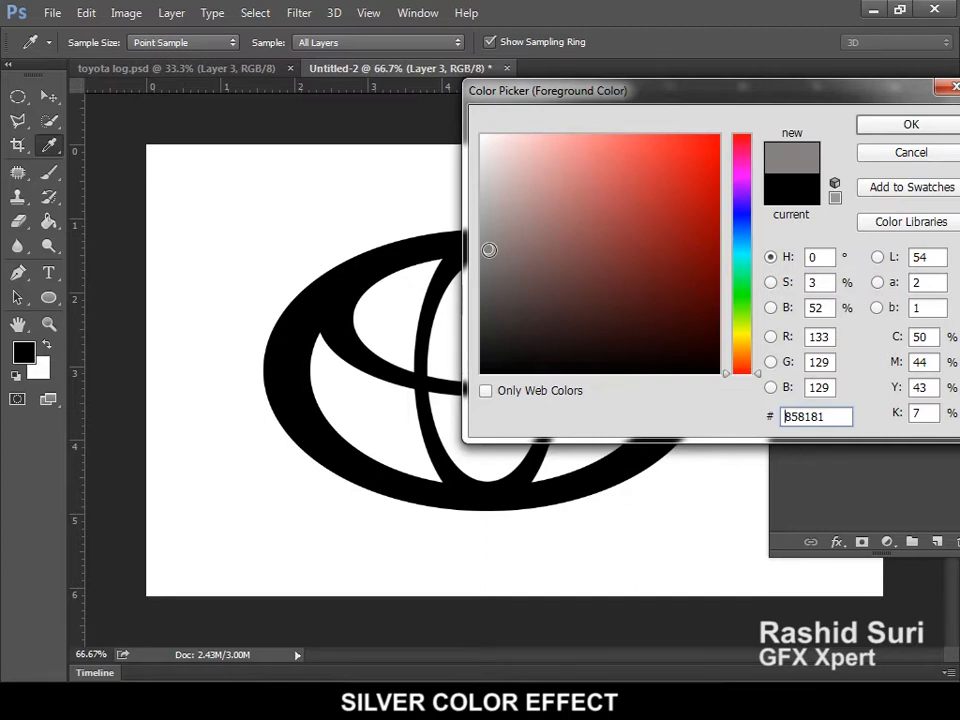
{"action": "double_click", "coordinate": [820, 336]}
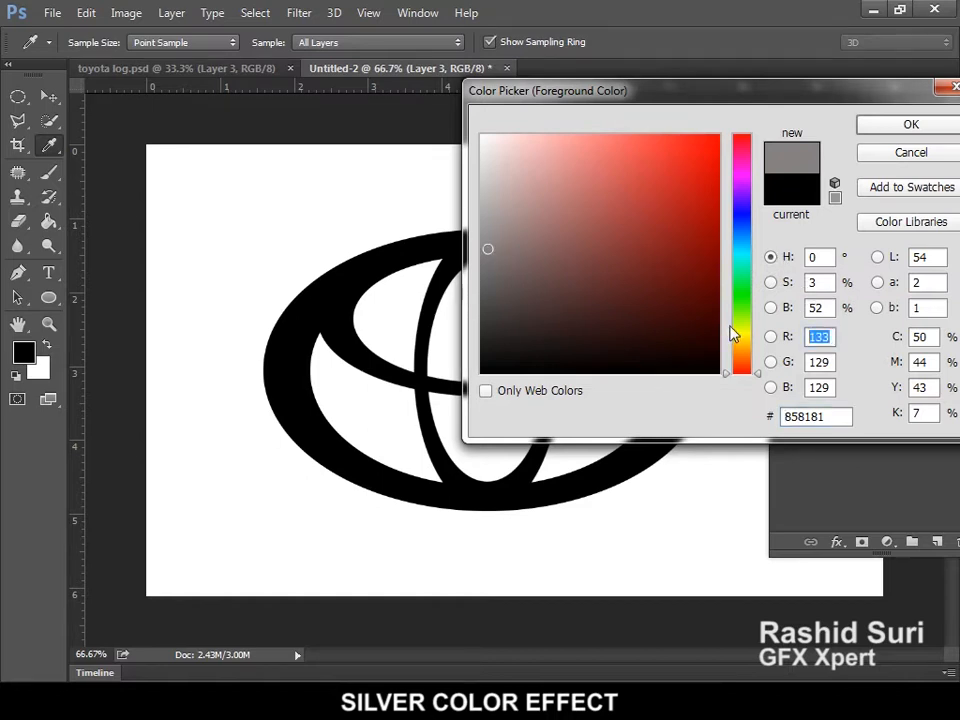
{"action": "type", "text": "132"}
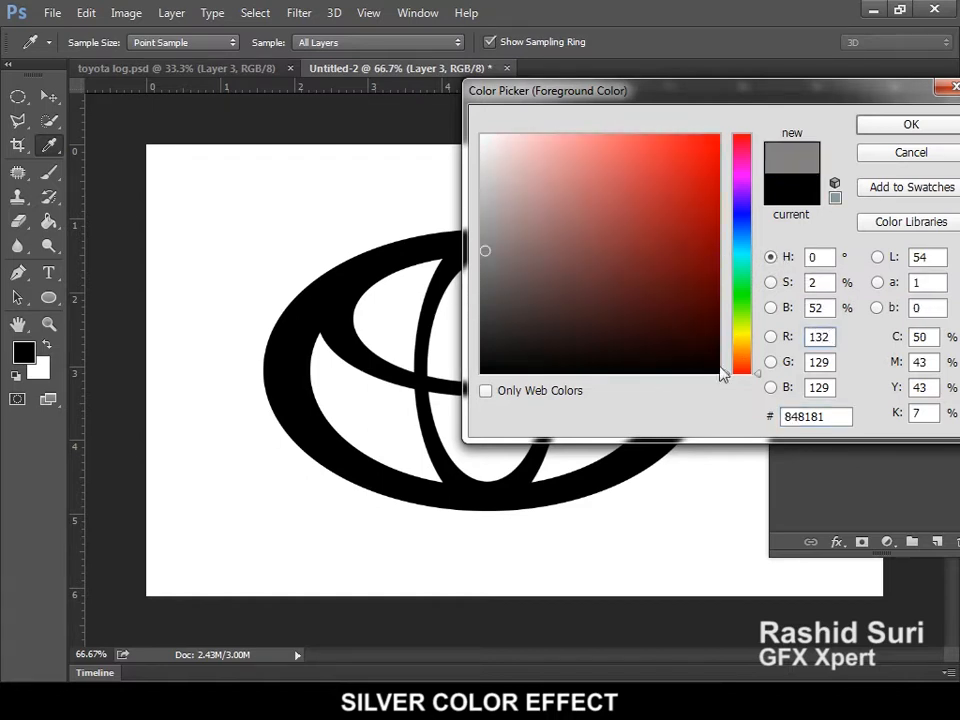
{"action": "key", "text": "Tab"}
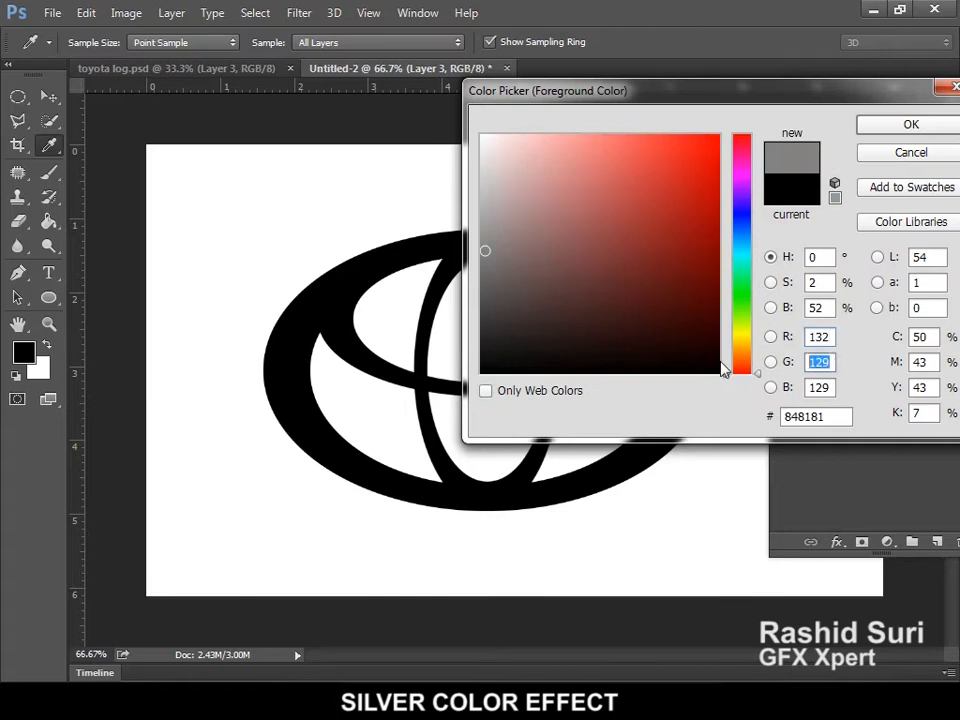
{"action": "type", "text": "132"}
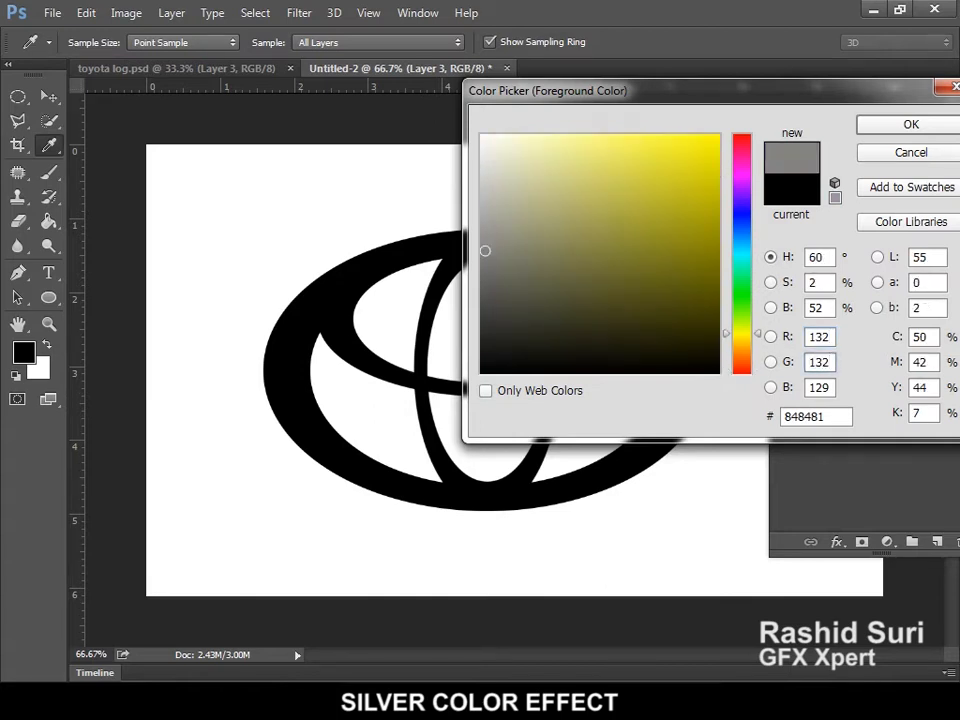
{"action": "key", "text": "Tab"}
{"action": "left_click", "coordinate": [828, 387]}
{"action": "double_click", "coordinate": [829, 387]}
{"action": "type", "text": "127"}
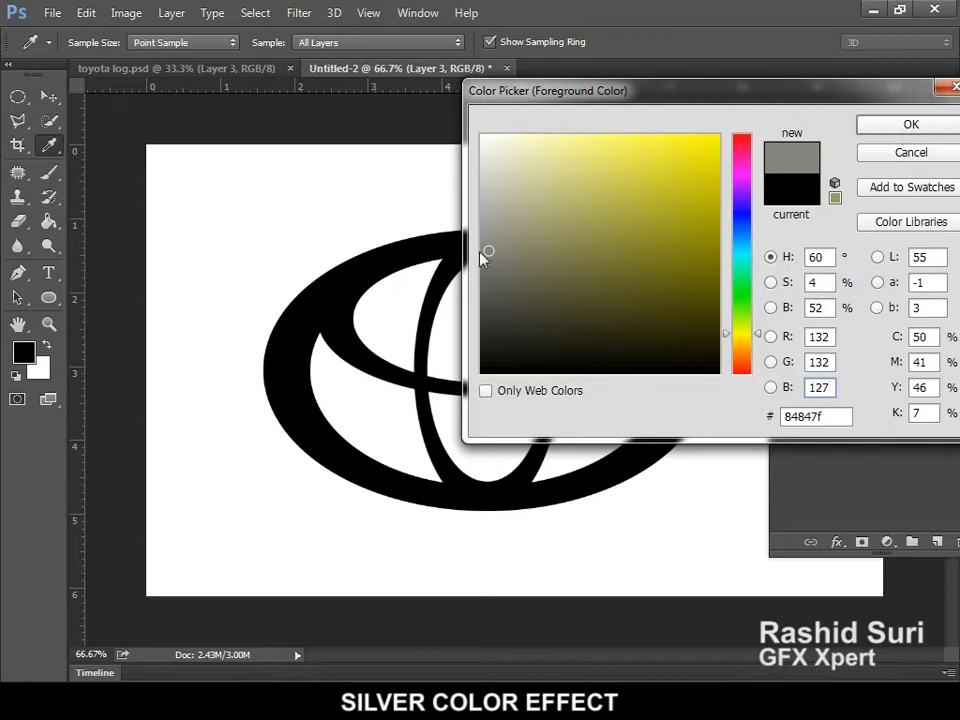
{"action": "left_click", "coordinate": [934, 130]}
{"action": "key", "text": "v"}
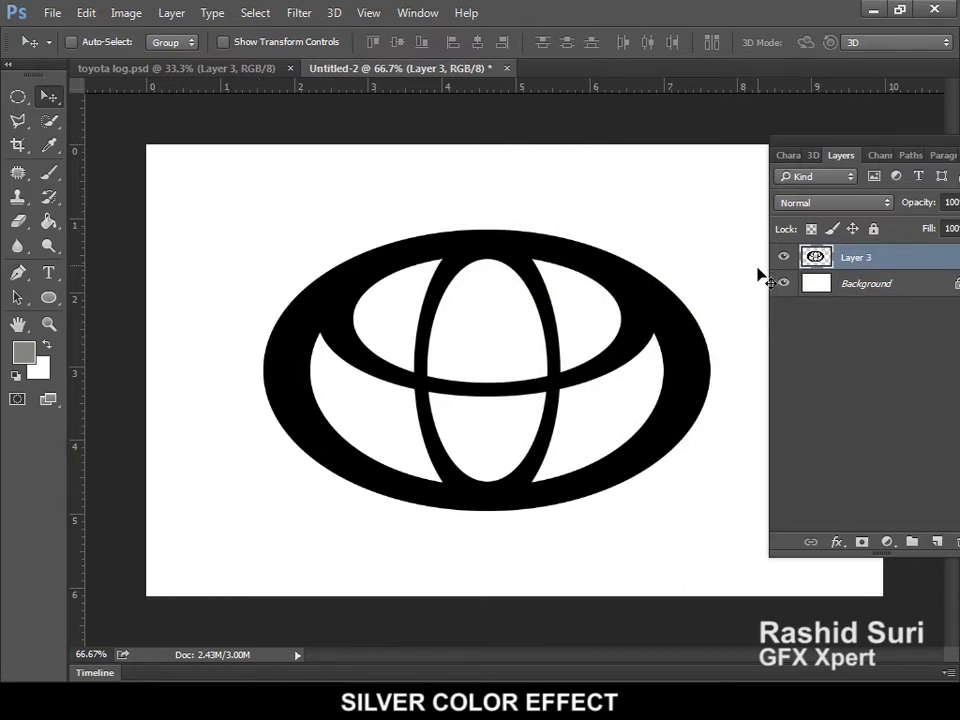
Step: Load the merged logo on Layer 3 as a selection, fill it with the gray foreground color, and deselect
{"action": "key", "text": "ctrl"}
{"action": "left_click", "coordinate": [816, 258], "text": "ctrl"}
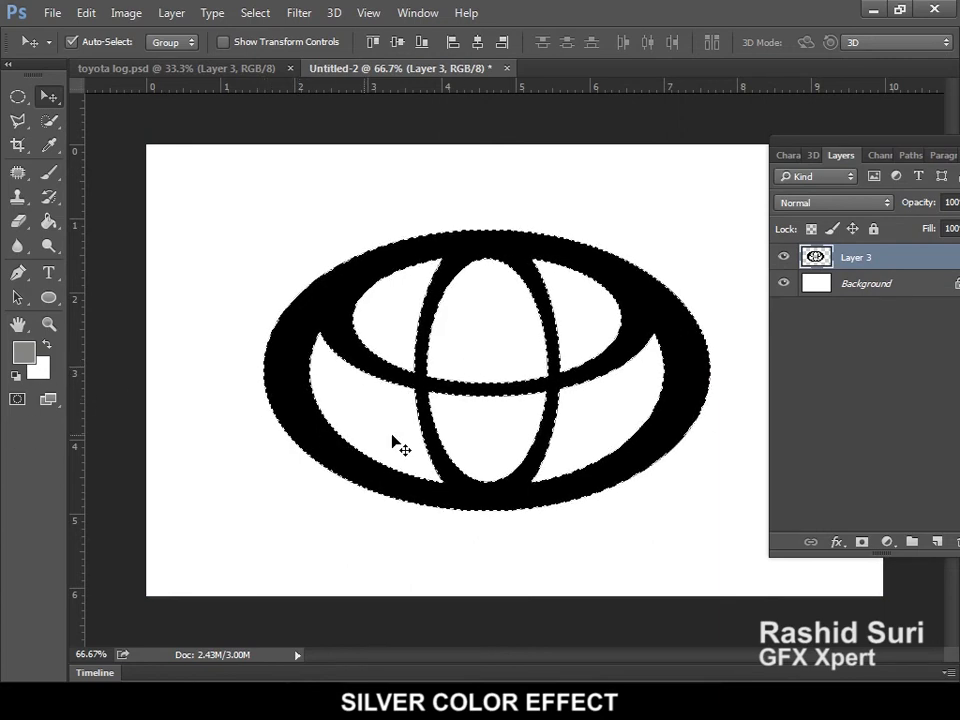
{"action": "key", "text": "alt+BackSpace"}
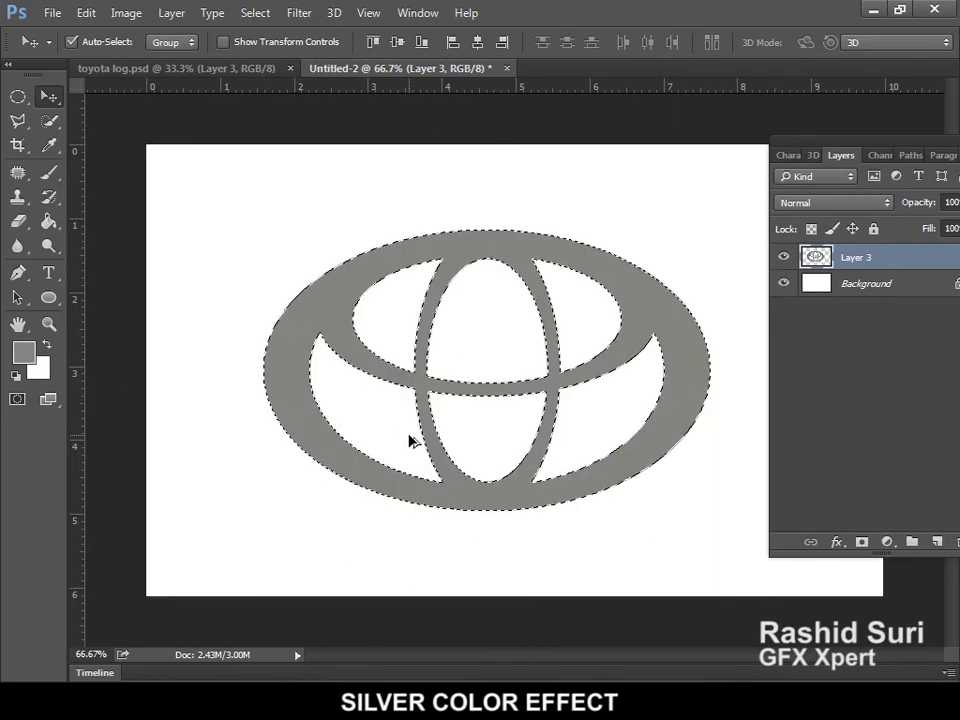
{"action": "key", "text": "ctrl"}
{"action": "key", "text": "ctrl+d"}
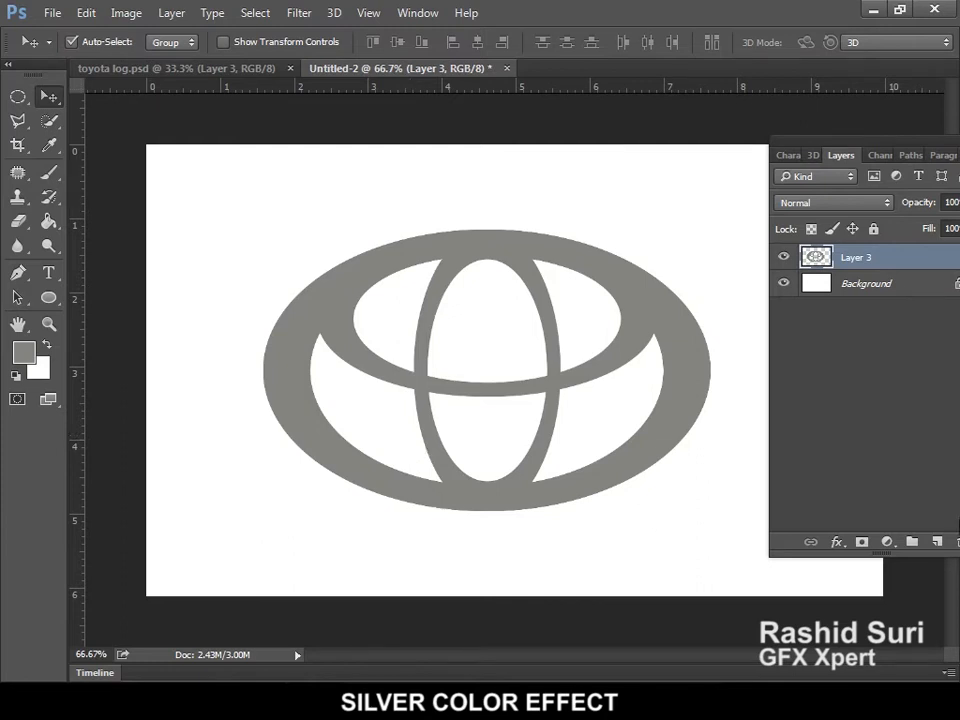
Step: Add a Bevel & Emboss layer style to Layer 3 using the Inner Bevel style
{"action": "left_click", "coordinate": [166, 15]}
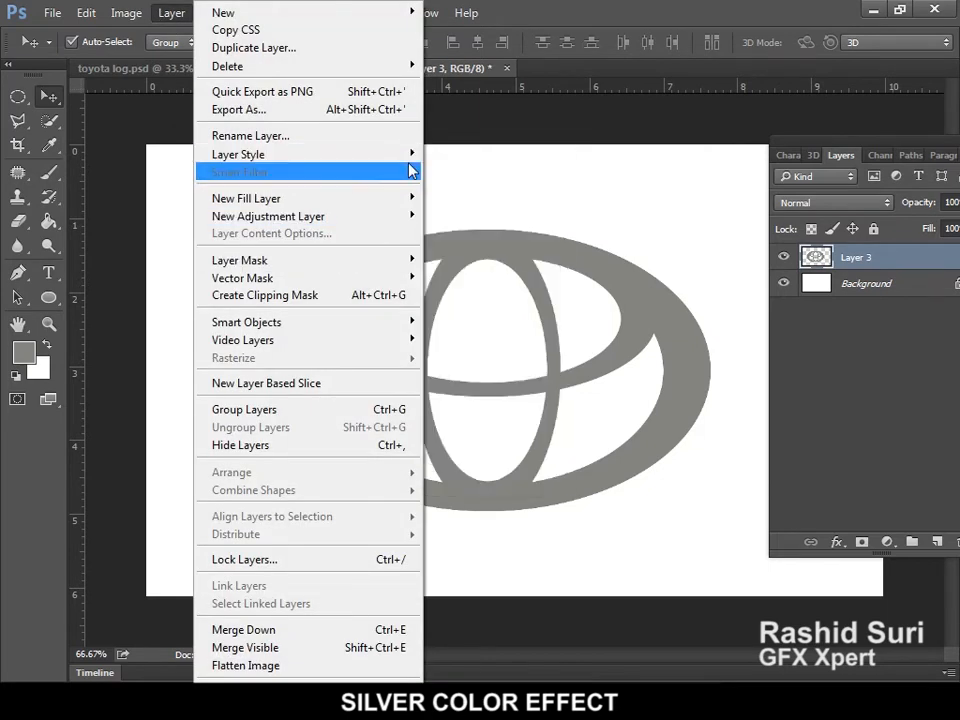
{"action": "mouse_move", "coordinate": [371, 158]}
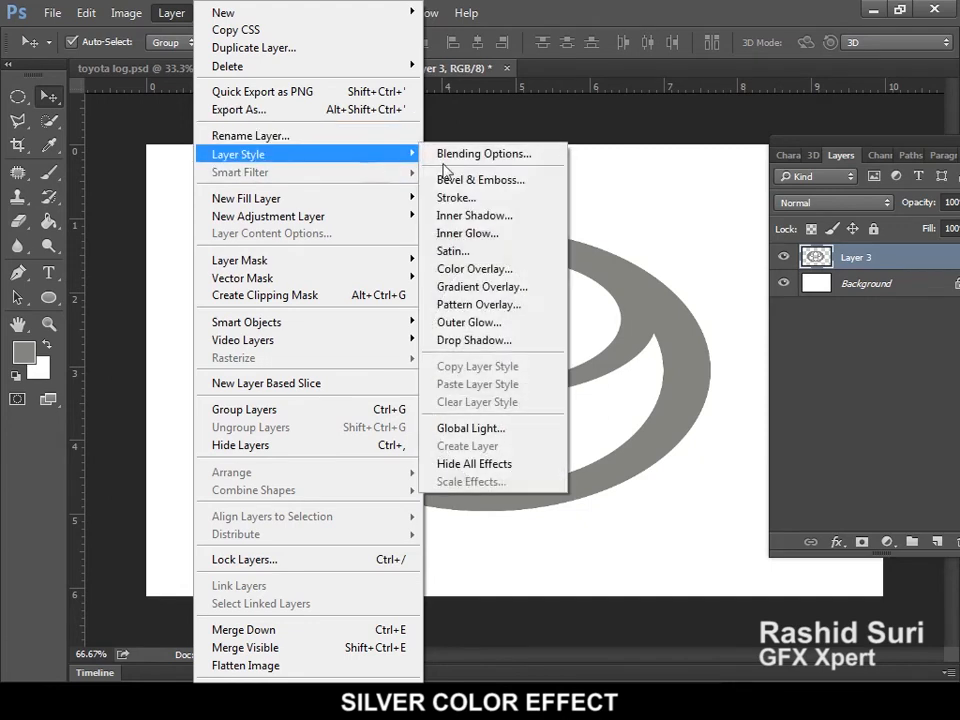
{"action": "left_click", "coordinate": [528, 189]}
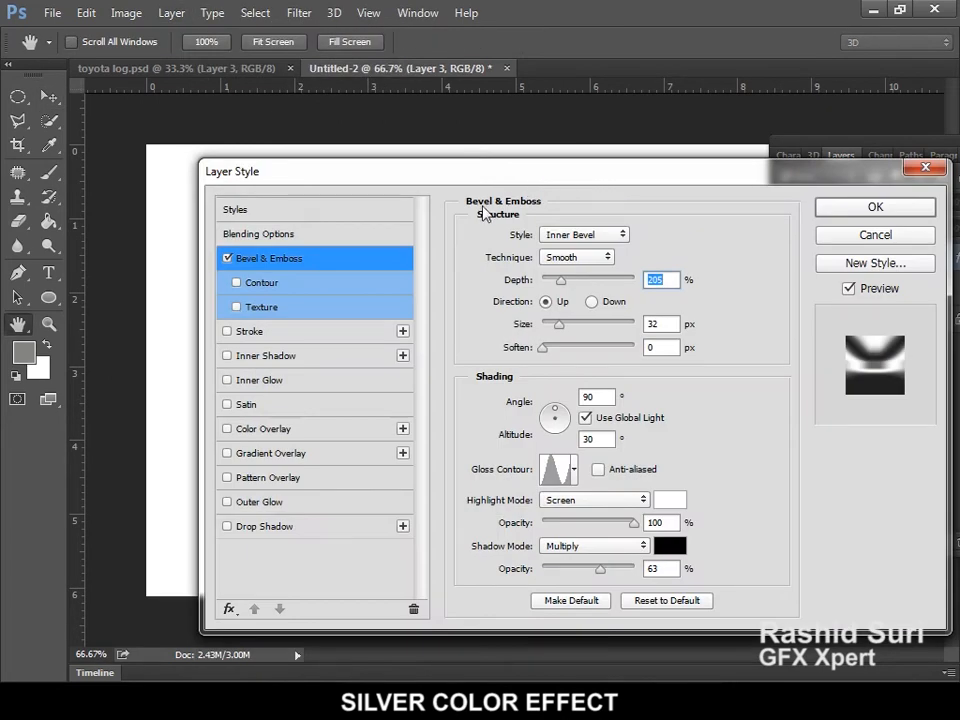
{"action": "left_click", "coordinate": [575, 237]}
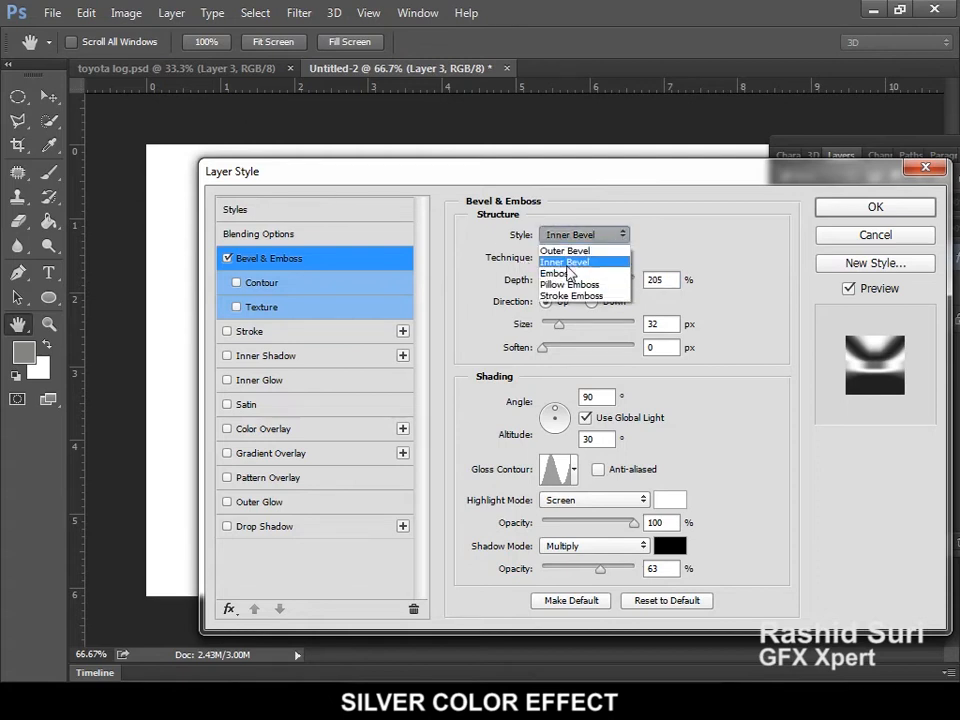
{"action": "left_click", "coordinate": [565, 262]}
{"action": "left_click_drag", "start_coordinate": [553, 187], "coordinate": [671, 187]}
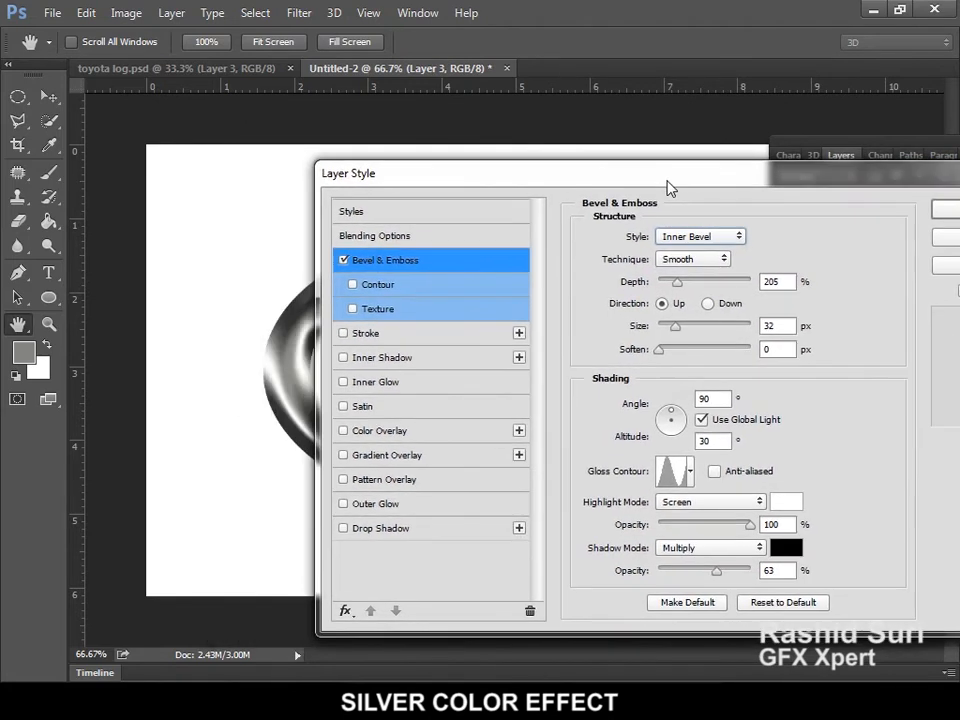
Step: Set the bevel's depth to 1000% and its size to 21 px while checking the preview on the logo
{"action": "left_click", "coordinate": [676, 333]}
{"action": "left_click_drag", "start_coordinate": [676, 333], "coordinate": [655, 330]}
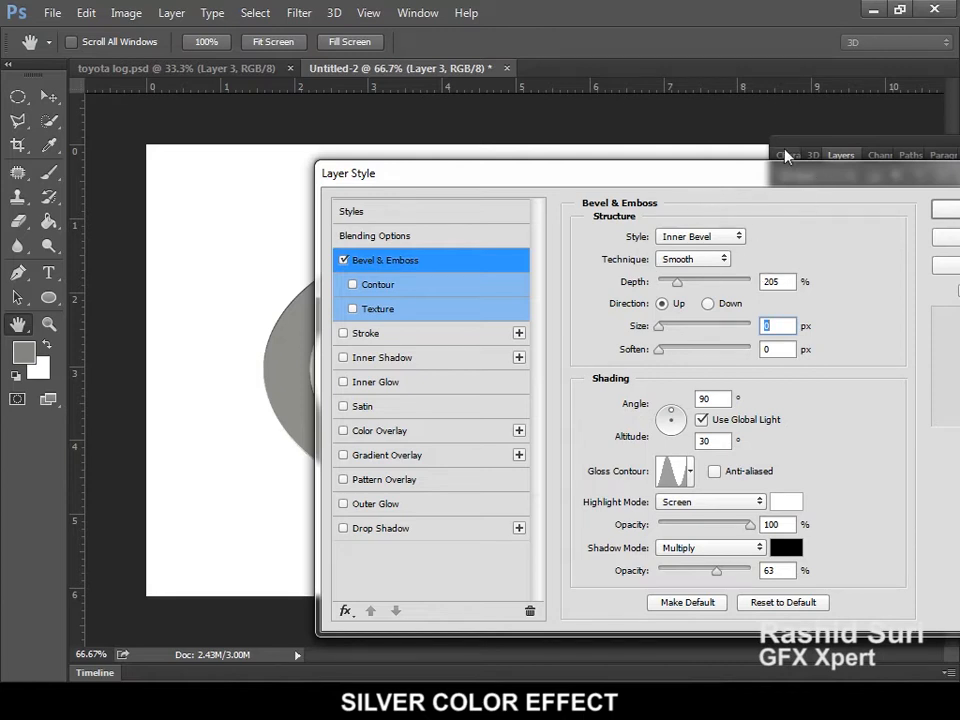
{"action": "left_click_drag", "start_coordinate": [766, 176], "coordinate": [657, 342]}
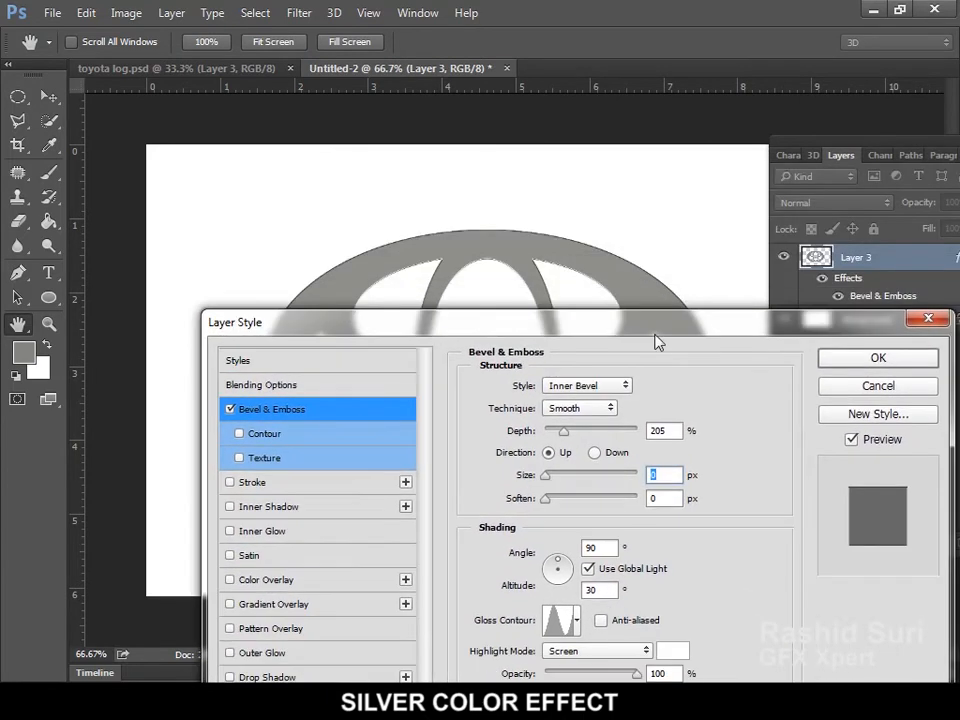
{"action": "left_click_drag", "start_coordinate": [566, 434], "coordinate": [597, 434]}
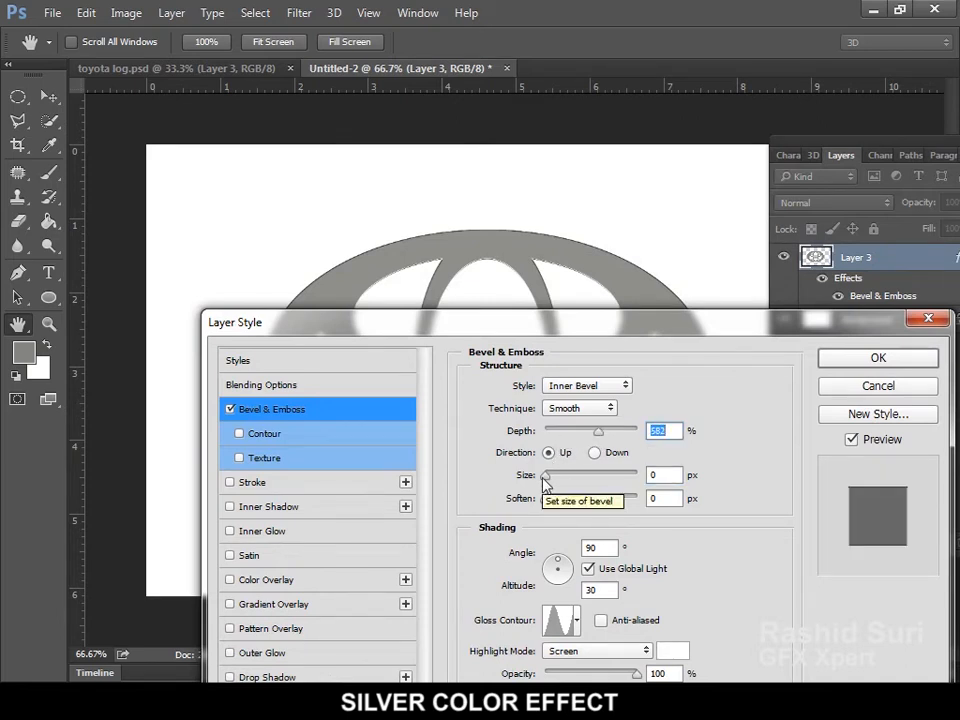
{"action": "left_click_drag", "start_coordinate": [545, 483], "coordinate": [557, 484]}
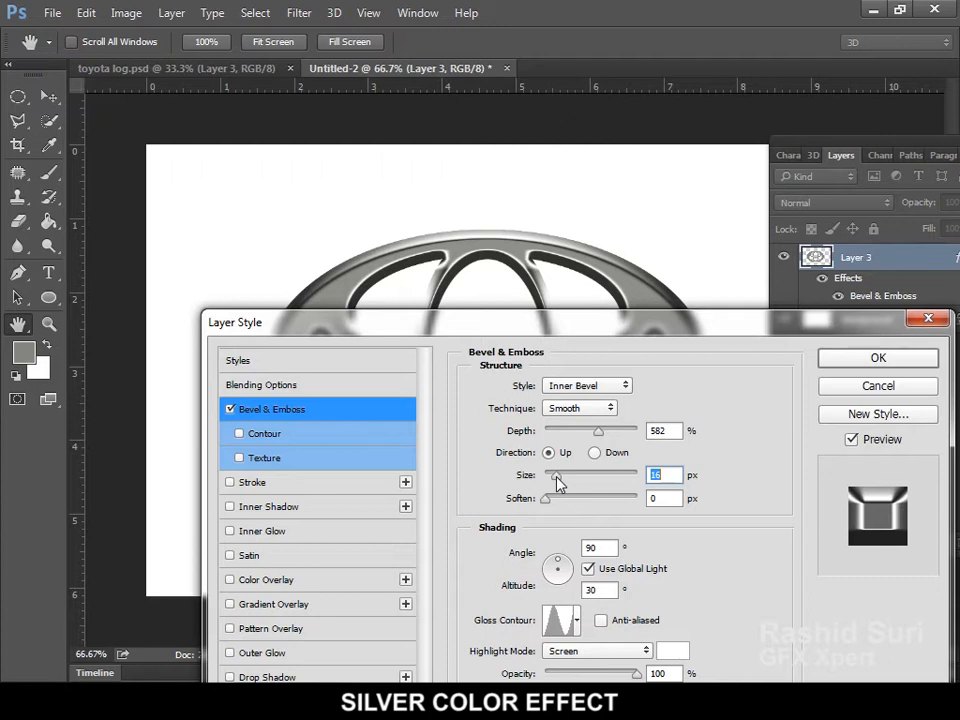
{"action": "mouse_move", "coordinate": [583, 330]}
{"action": "left_mouse_down"}
{"action": "mouse_move", "coordinate": [535, 513]}
{"action": "mouse_move", "coordinate": [563, 391]}
{"action": "left_mouse_up"}
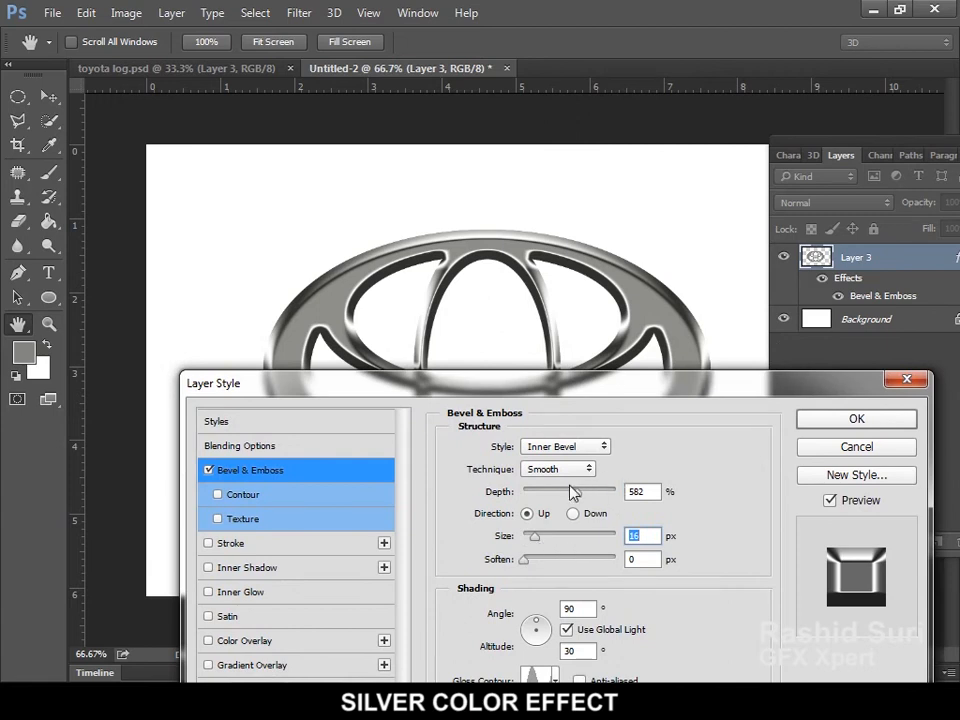
{"action": "left_click_drag", "start_coordinate": [577, 497], "coordinate": [641, 497]}
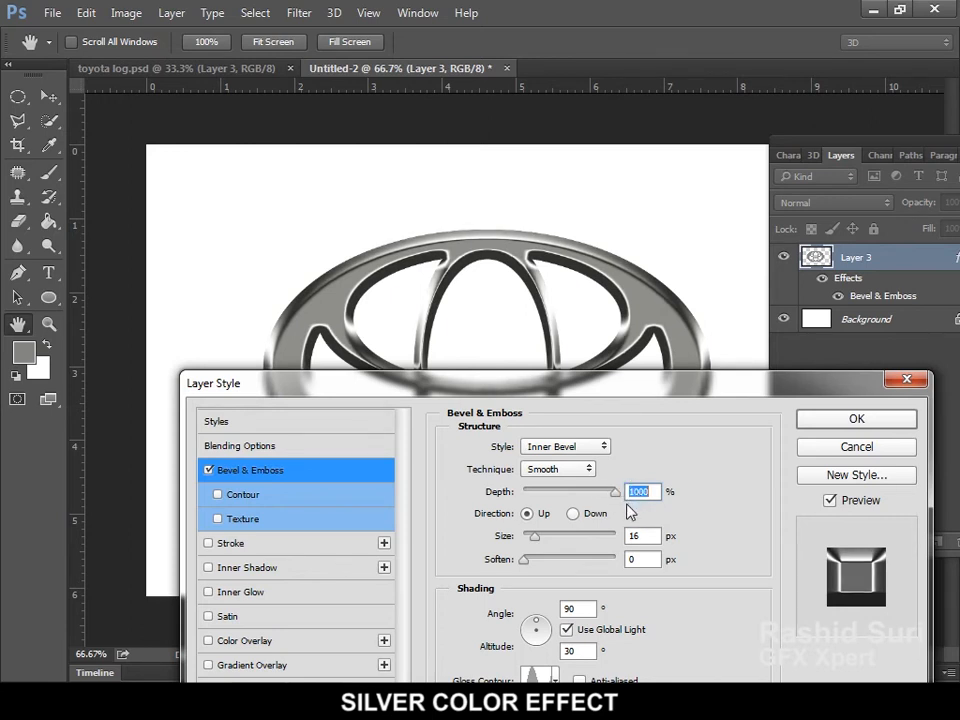
{"action": "left_click_drag", "start_coordinate": [536, 540], "coordinate": [537, 543]}
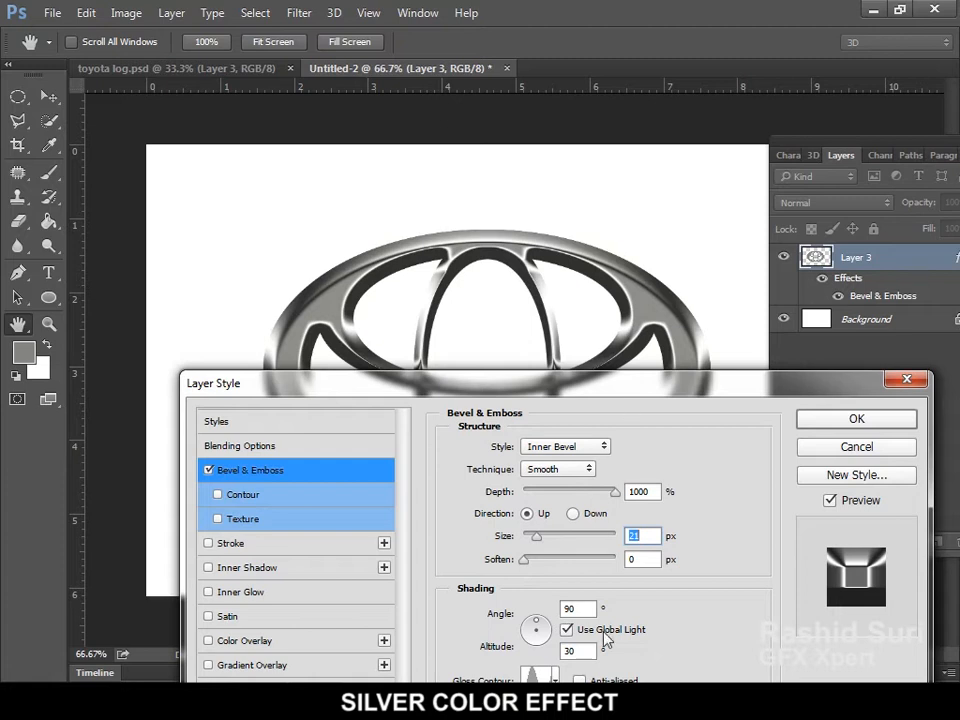
Step: Review the bevel's gloss contour and shading settings, and apply the layer style to the logo
{"action": "left_click_drag", "start_coordinate": [605, 389], "coordinate": [628, 360]}
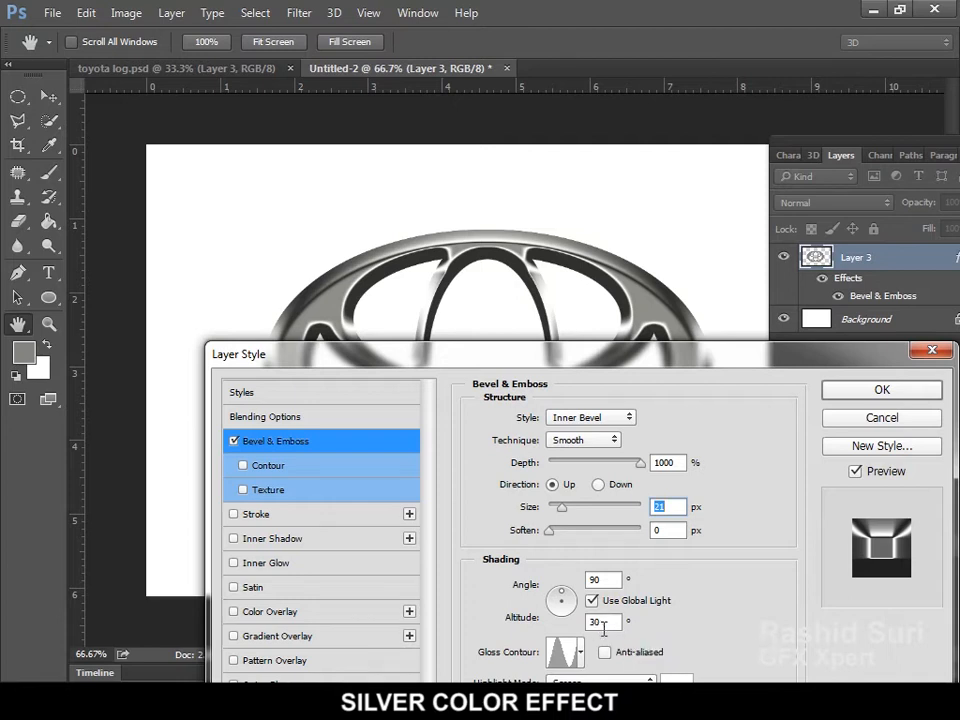
{"action": "left_click", "coordinate": [579, 652]}
{"action": "left_click", "coordinate": [503, 565]}
{"action": "left_click_drag", "start_coordinate": [512, 364], "coordinate": [398, 238]}
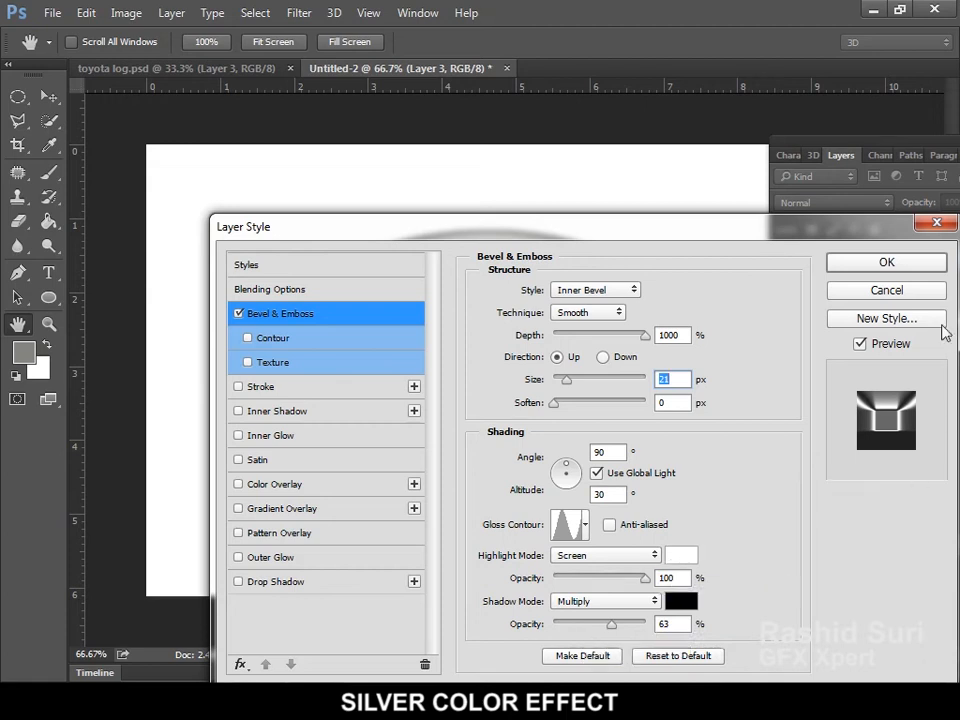
{"action": "left_click", "coordinate": [852, 265]}
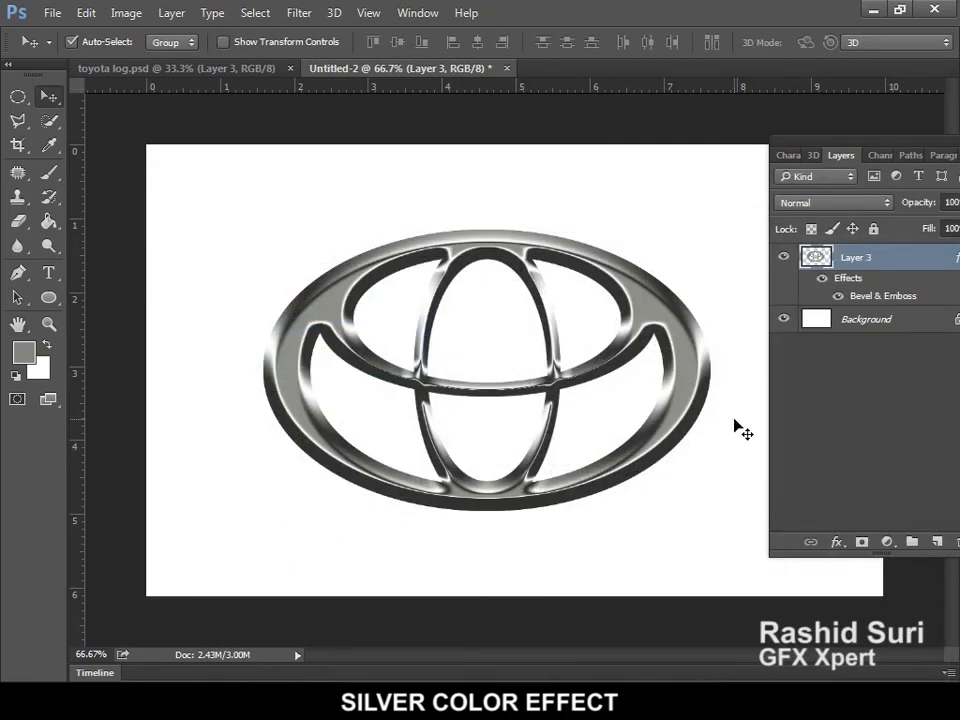
Step: Move the beveled logo slightly upward on the canvas and inspect it at 100% magnification
{"action": "left_click_drag", "start_coordinate": [663, 428], "coordinate": [664, 407]}
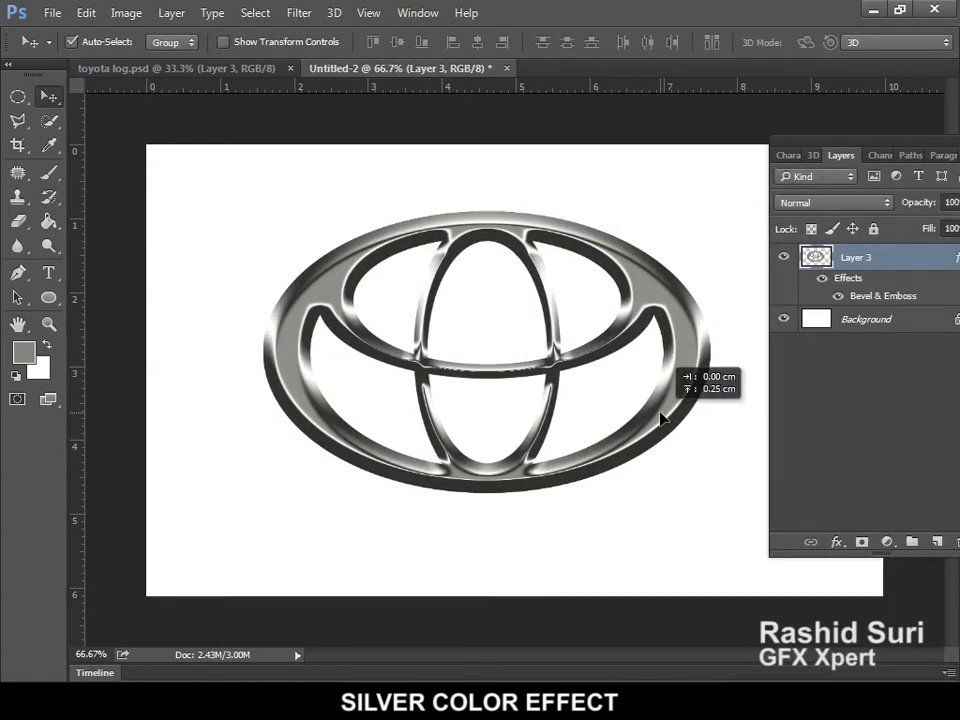
{"action": "left_click", "coordinate": [624, 449], "text": "ctrl"}
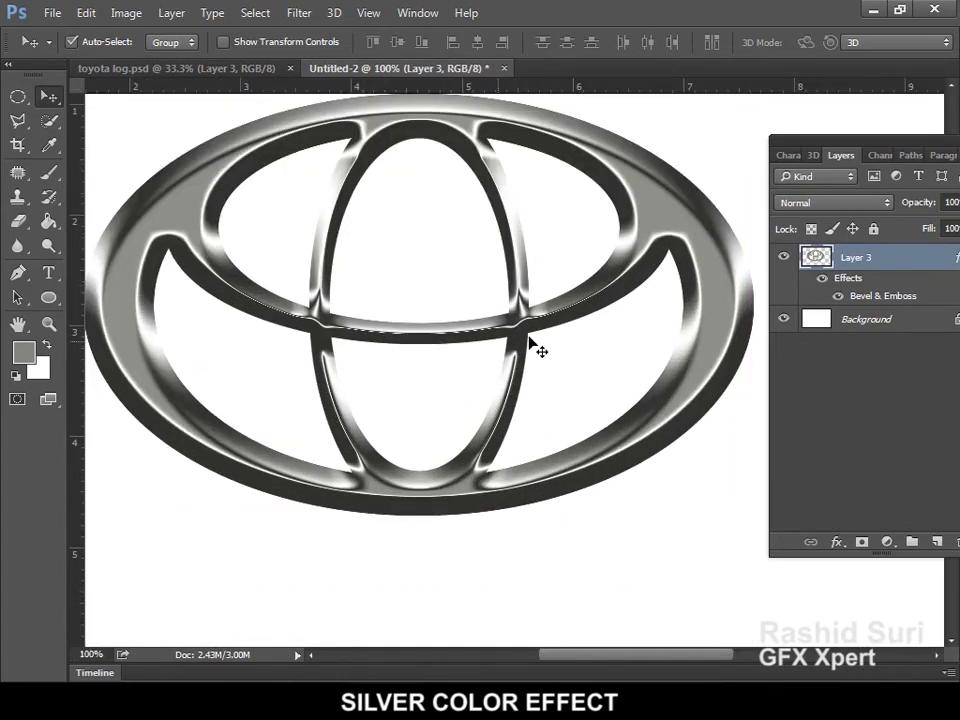
Step: Reduce the size of Layer 3's Bevel & Emboss effect to 9 px, keeping its depth at 1000%, and apply the style
{"action": "double_click", "coordinate": [889, 297]}
{"action": "left_click_drag", "start_coordinate": [372, 87], "coordinate": [641, 170]}
{"action": "left_click_drag", "start_coordinate": [730, 318], "coordinate": [730, 318]}
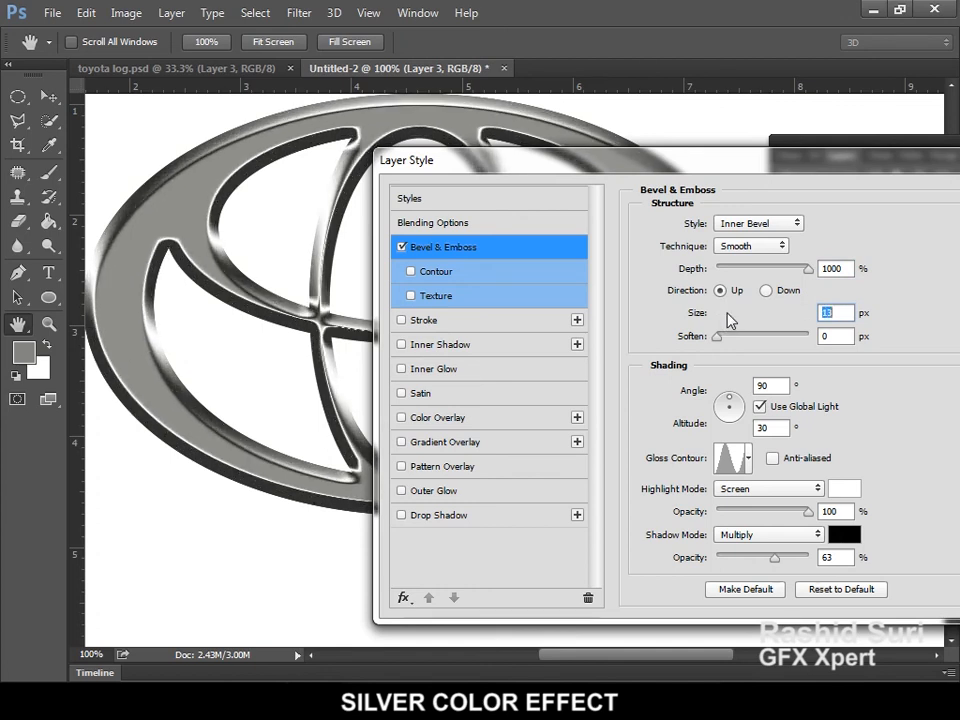
{"action": "mouse_move", "coordinate": [806, 267]}
{"action": "left_mouse_down"}
{"action": "mouse_move", "coordinate": [785, 271]}
{"action": "mouse_move", "coordinate": [815, 272]}
{"action": "left_mouse_up"}
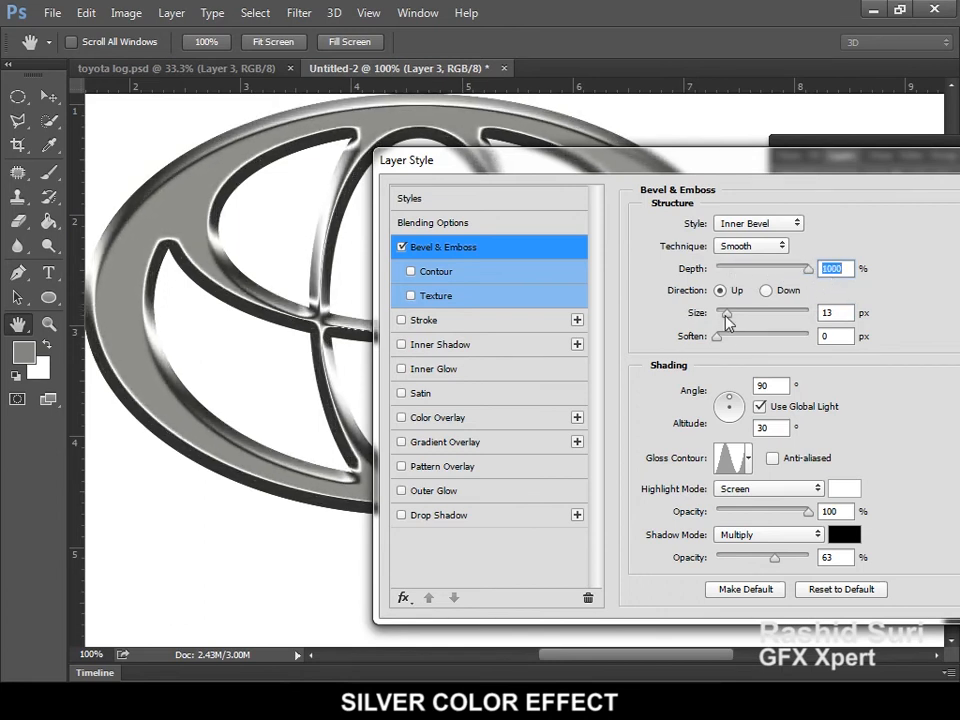
{"action": "left_click_drag", "start_coordinate": [719, 336], "coordinate": [750, 343]}
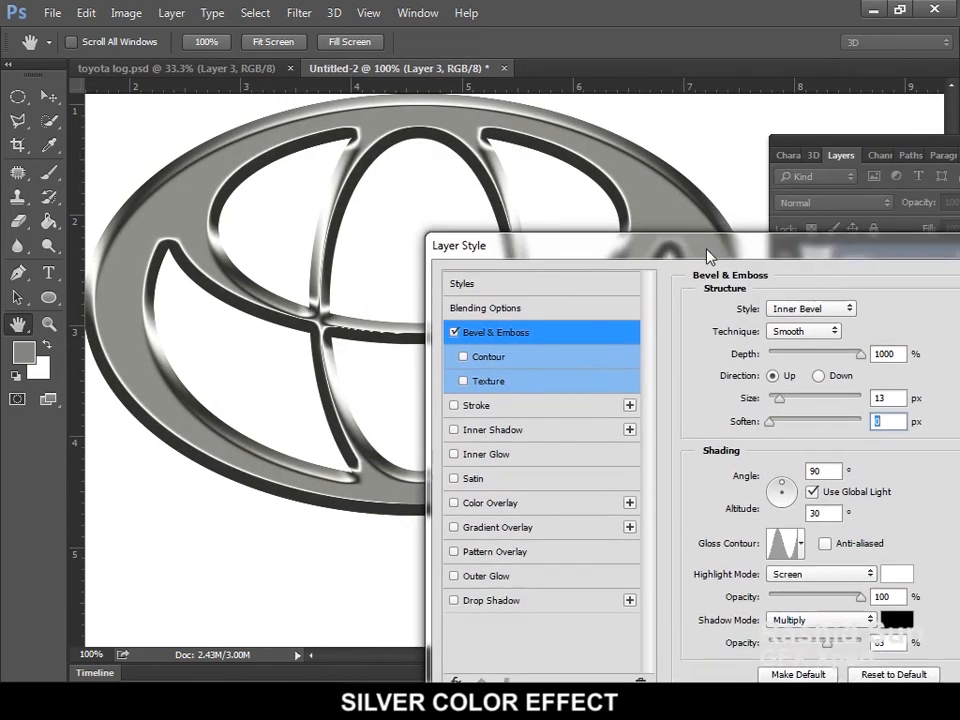
{"action": "left_click_drag", "start_coordinate": [780, 415], "coordinate": [778, 414]}
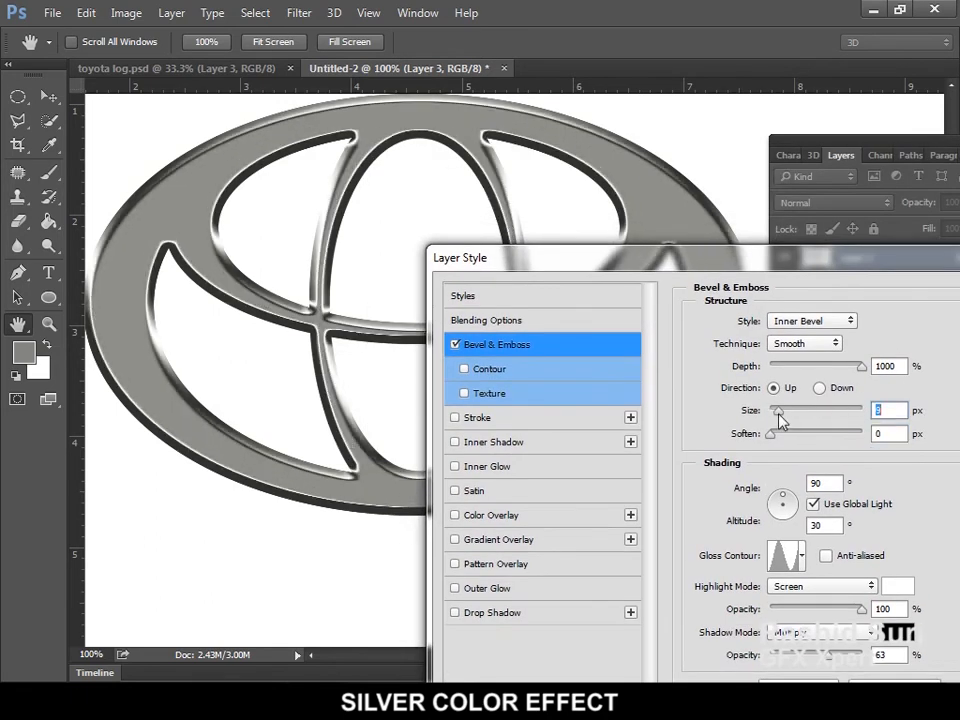
{"action": "left_click_drag", "start_coordinate": [757, 268], "coordinate": [602, 343]}
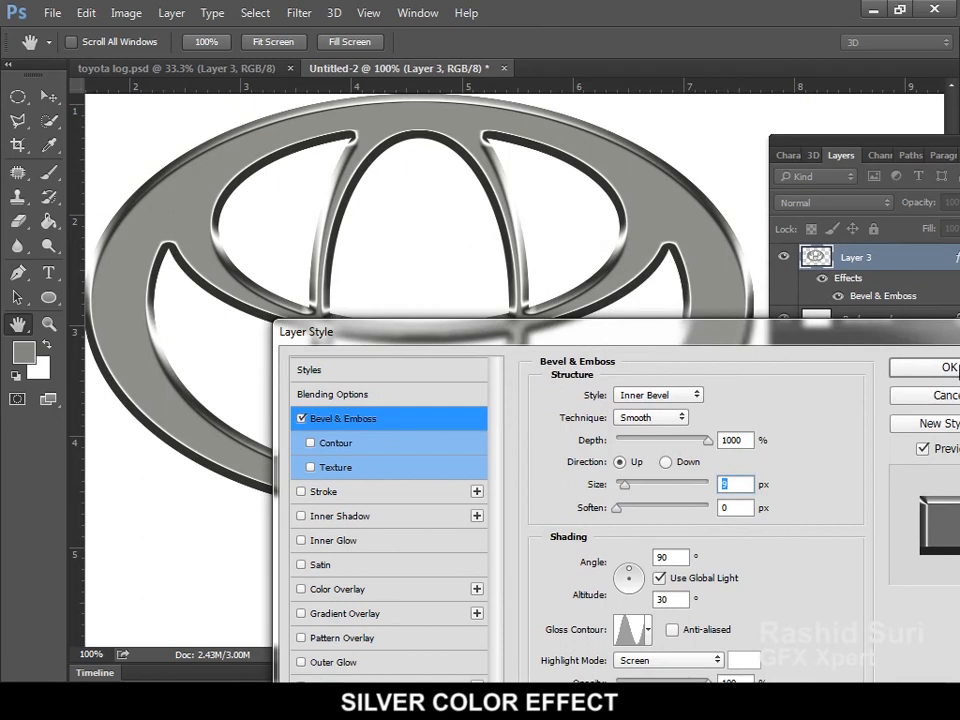
{"action": "left_click", "coordinate": [925, 367]}
{"action": "key", "text": "v"}
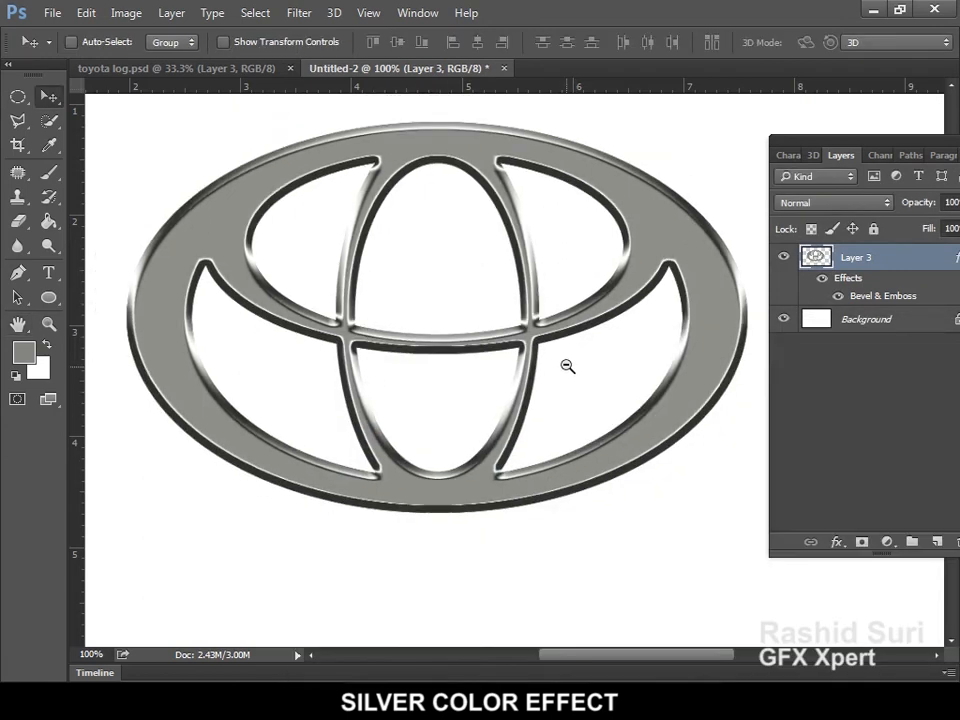
Step: Move the logo slightly up and to the right on the canvas
{"action": "key", "text": "ctrl+minus"}
{"action": "key", "text": "ctrl+space"}
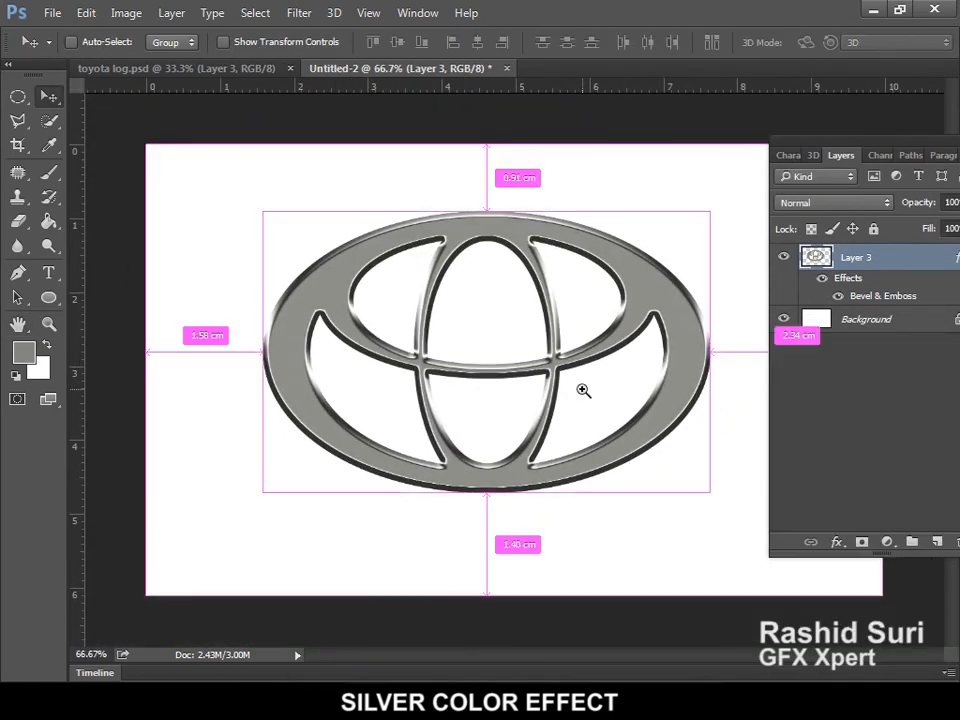
{"action": "left_click", "coordinate": [583, 391], "text": "ctrl"}
{"action": "key", "text": "ctrl+minus"}
{"action": "key", "text": "ctrl+minus"}
{"action": "left_click_drag", "start_coordinate": [604, 431], "coordinate": [613, 416]}
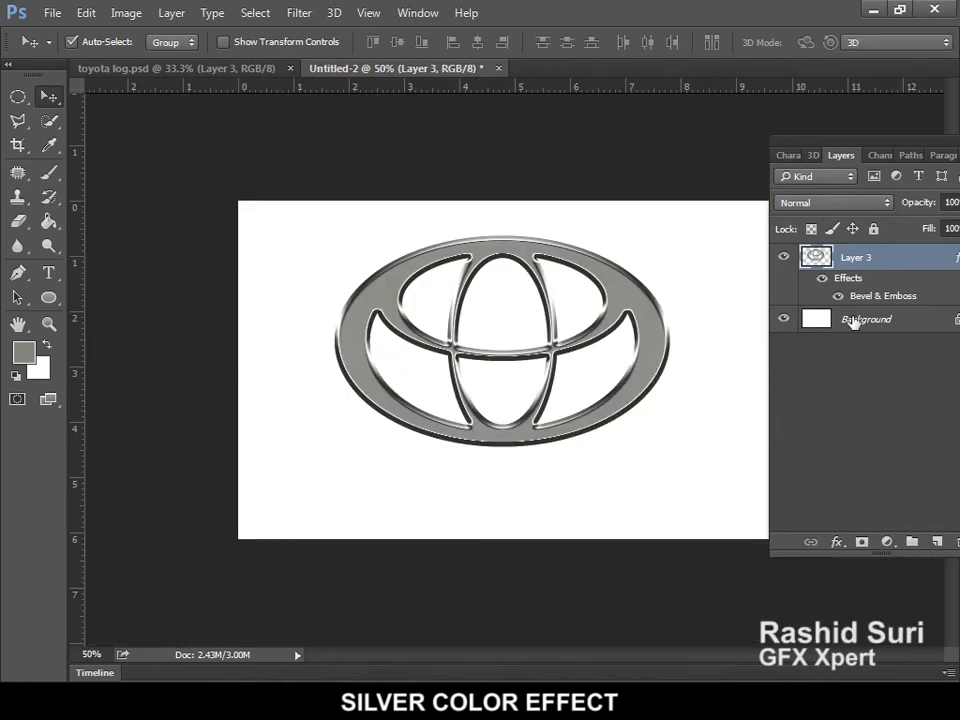
Step: Add a new layer beneath Layer 3, reset the colors to default and fill the new layer with black
{"action": "left_click", "coordinate": [934, 541], "text": "ctrl"}
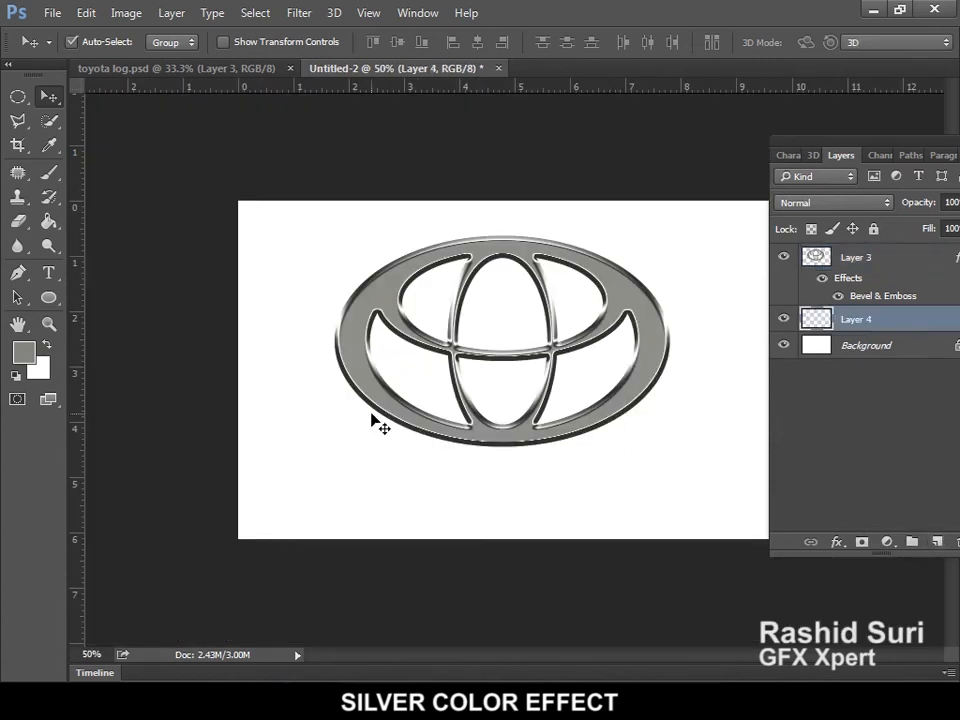
{"action": "left_click", "coordinate": [15, 377]}
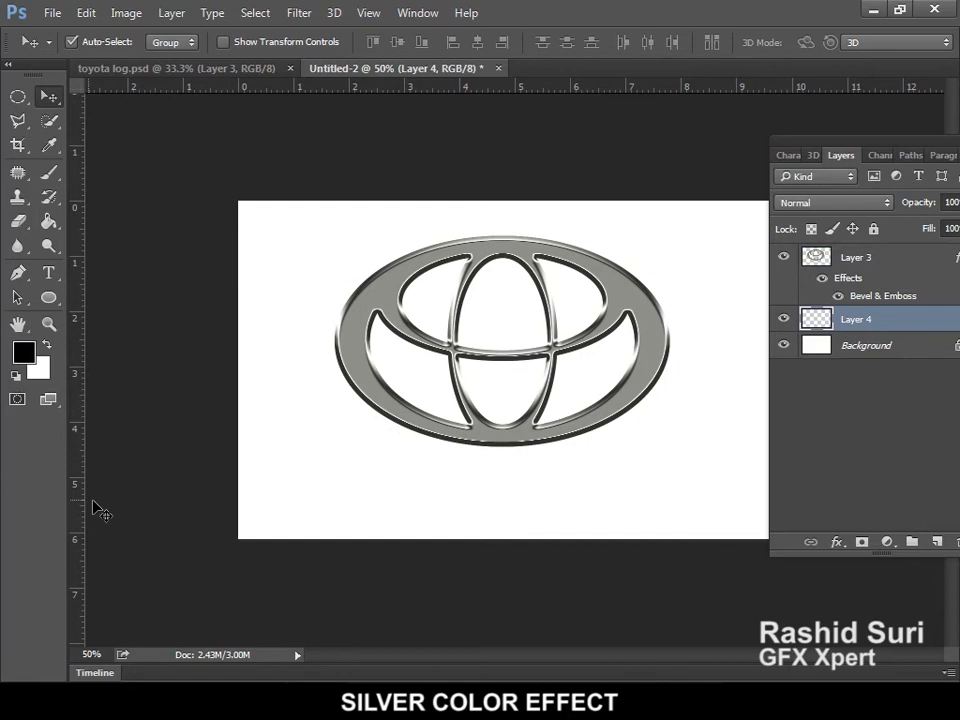
{"action": "key", "text": "alt+BackSpace"}
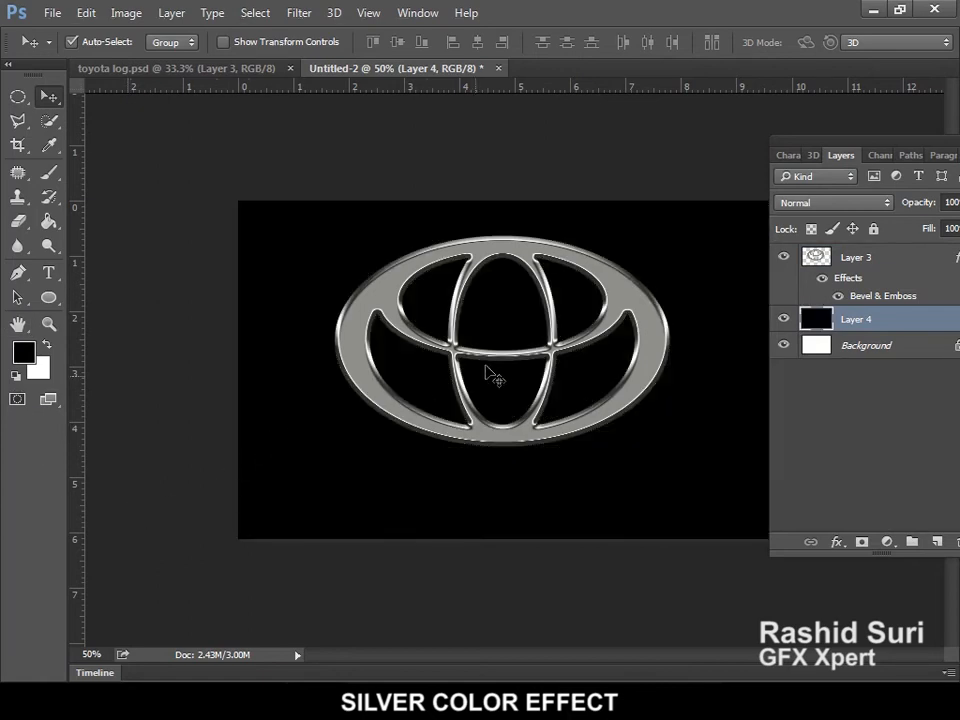
Step: Set Layer 3's bevel to 867% depth, 16 px size and 27% shadow opacity, and apply the layer style
{"action": "left_click", "coordinate": [489, 365], "text": "ctrl"}
{"action": "left_click", "coordinate": [490, 362], "text": "ctrl"}
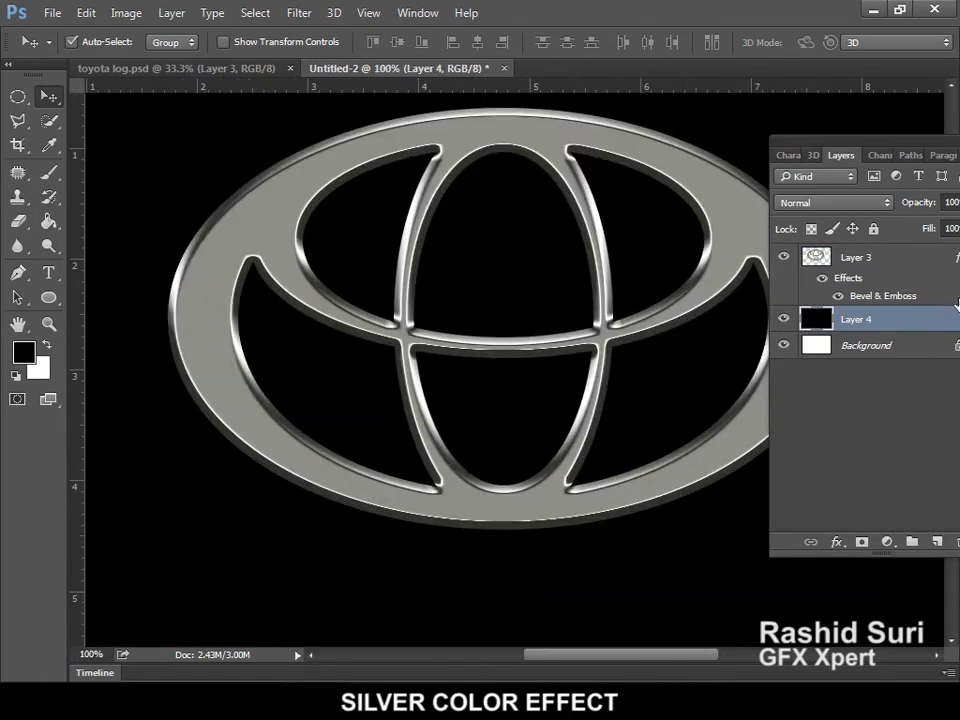
{"action": "double_click", "coordinate": [893, 296]}
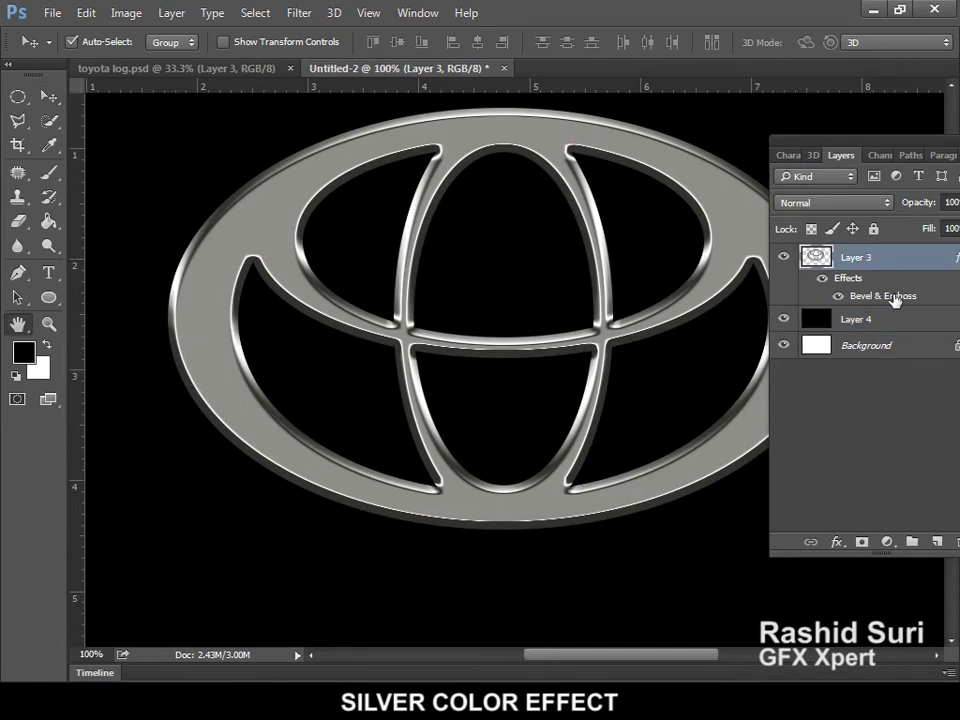
{"action": "left_click_drag", "start_coordinate": [564, 117], "coordinate": [746, 92]}
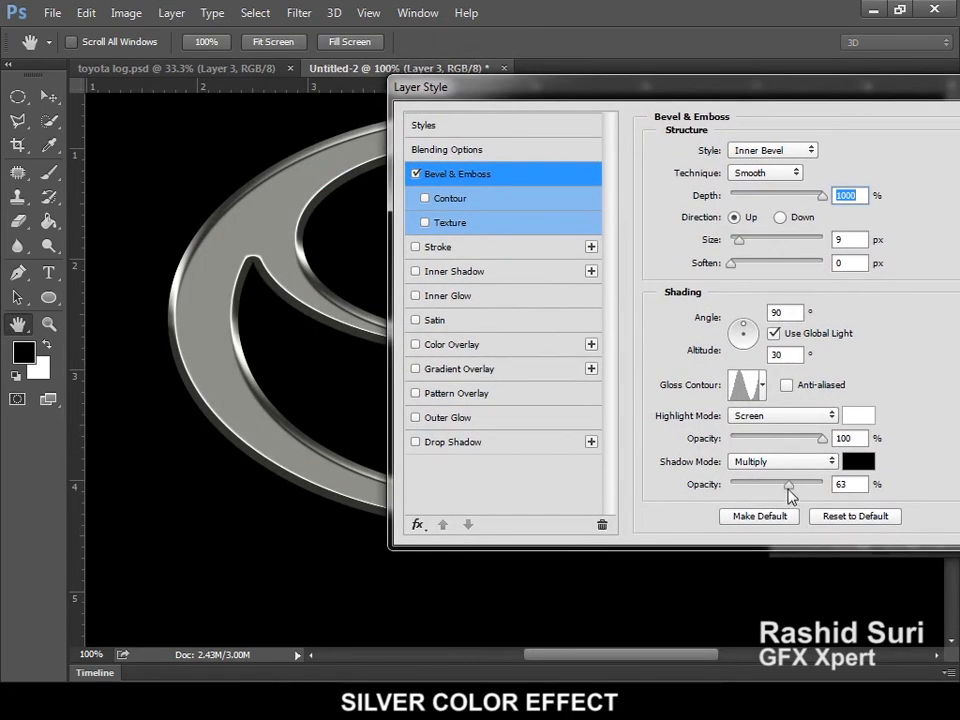
{"action": "left_click_drag", "start_coordinate": [788, 486], "coordinate": [754, 485]}
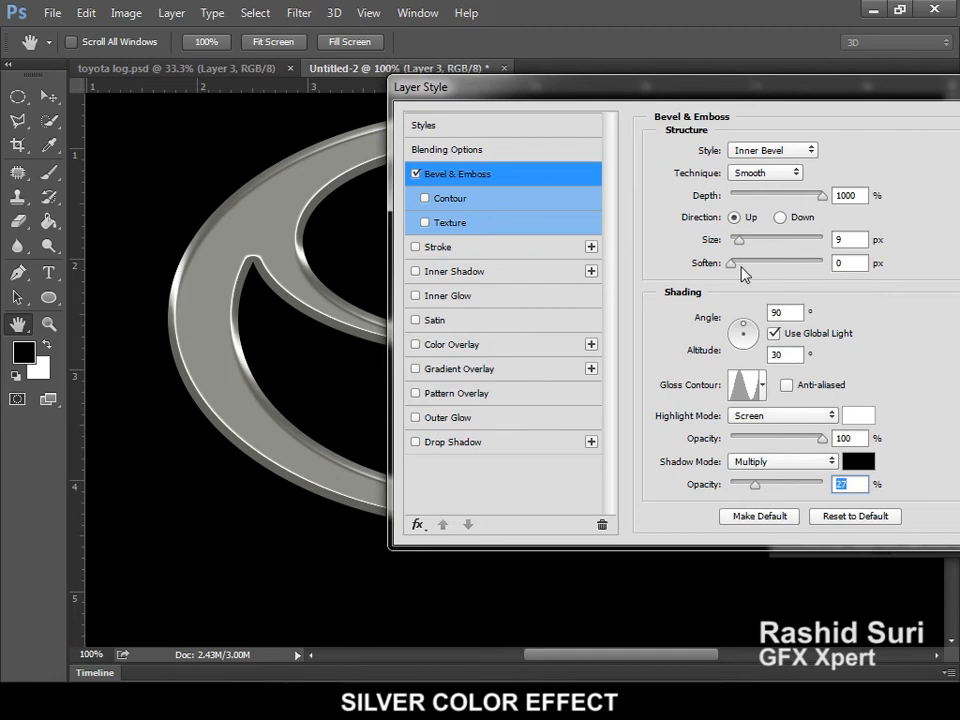
{"action": "left_click_drag", "start_coordinate": [815, 198], "coordinate": [810, 204]}
{"action": "mouse_move", "coordinate": [740, 245]}
{"action": "left_mouse_down"}
{"action": "mouse_move", "coordinate": [750, 246]}
{"action": "mouse_move", "coordinate": [743, 251]}
{"action": "left_mouse_up"}
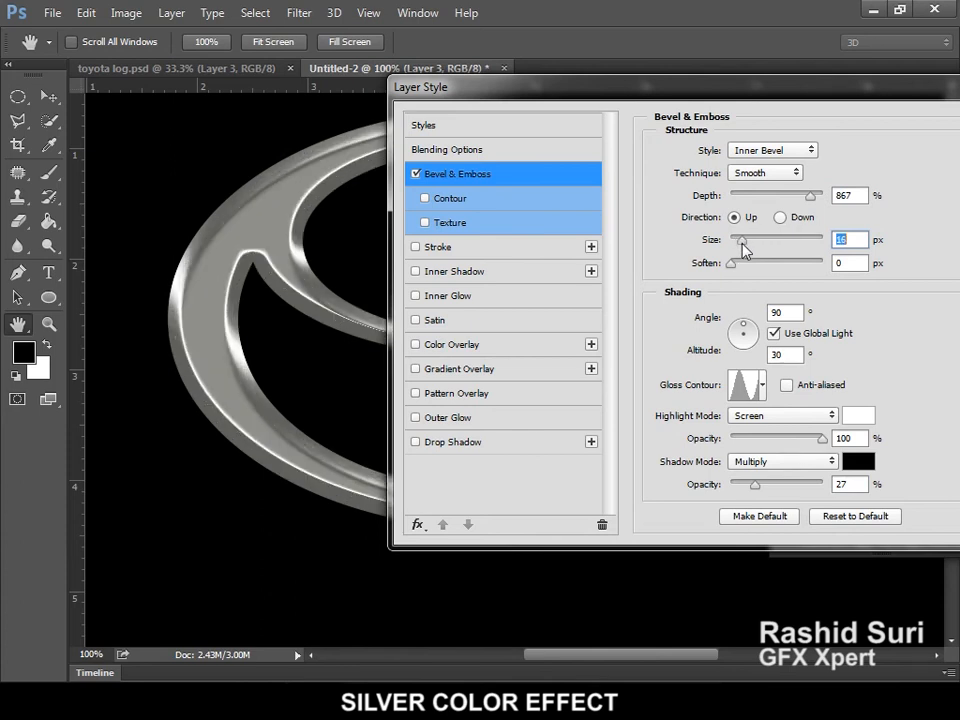
{"action": "left_click_drag", "start_coordinate": [741, 94], "coordinate": [550, 268]}
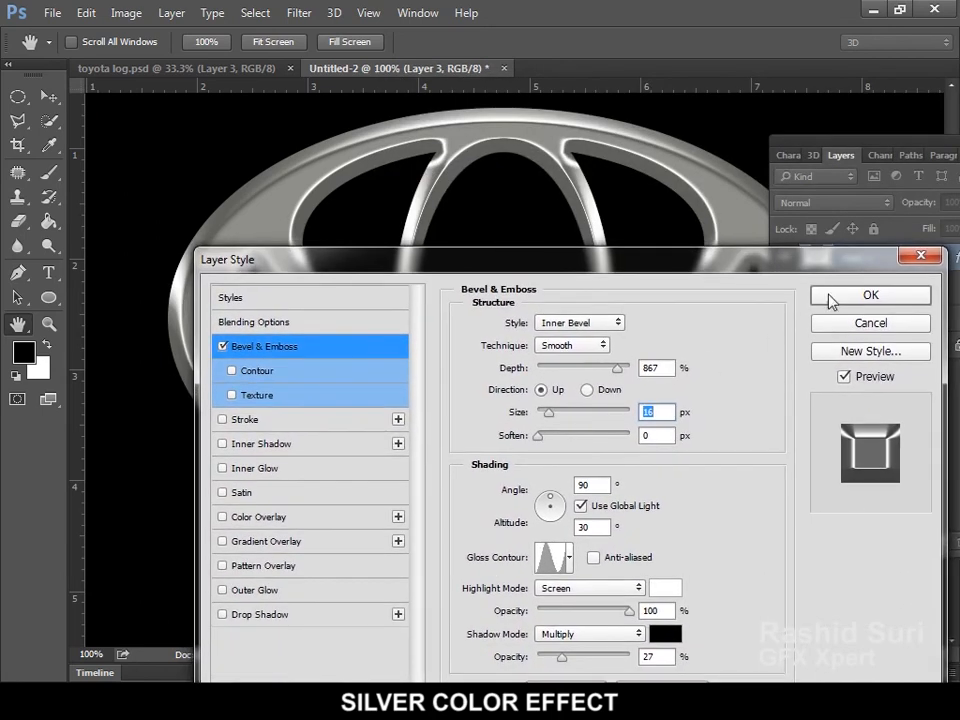
{"action": "left_click", "coordinate": [833, 297]}
Step: Move the logo slightly upward on the black background and duplicate Layer 3
{"action": "left_click", "coordinate": [655, 378], "text": "alt"}
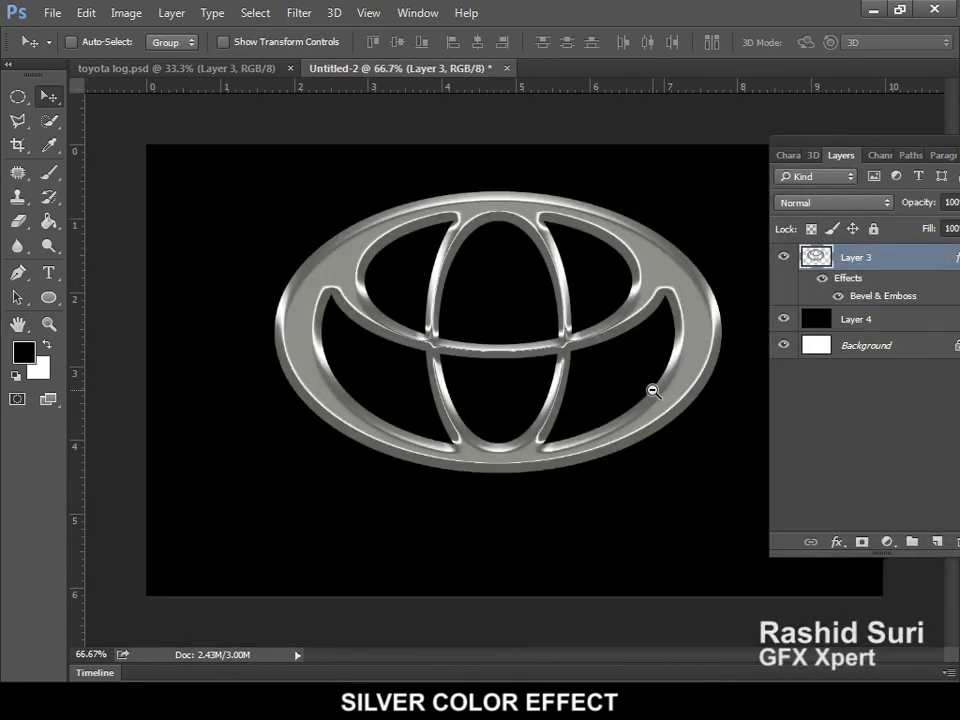
{"action": "left_click_drag", "start_coordinate": [658, 312], "coordinate": [668, 293]}
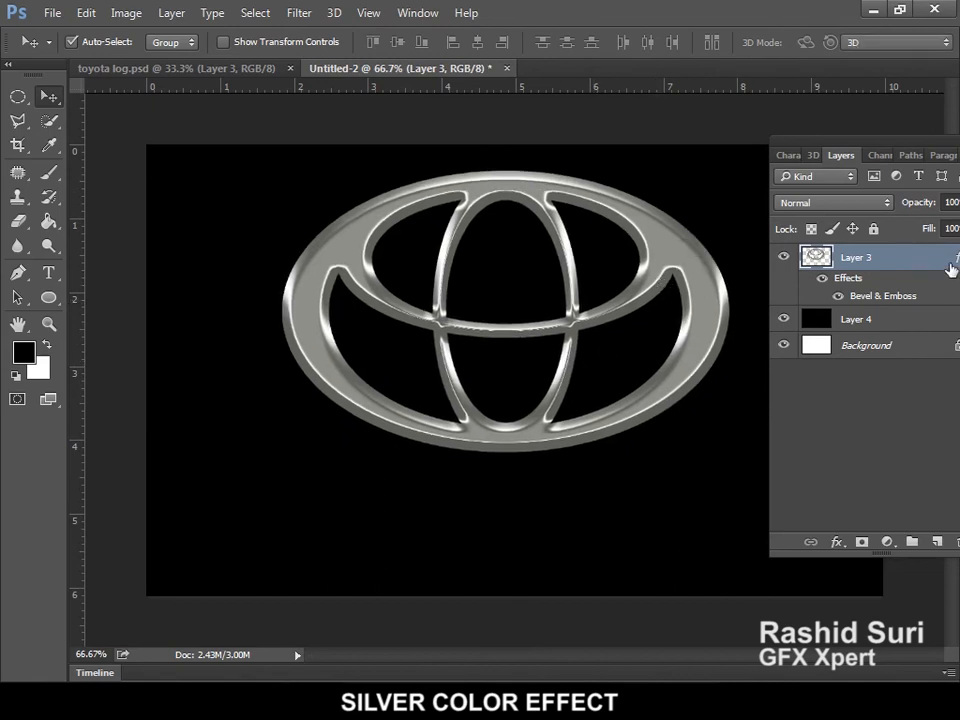
{"action": "key", "text": "ctrl+j"}
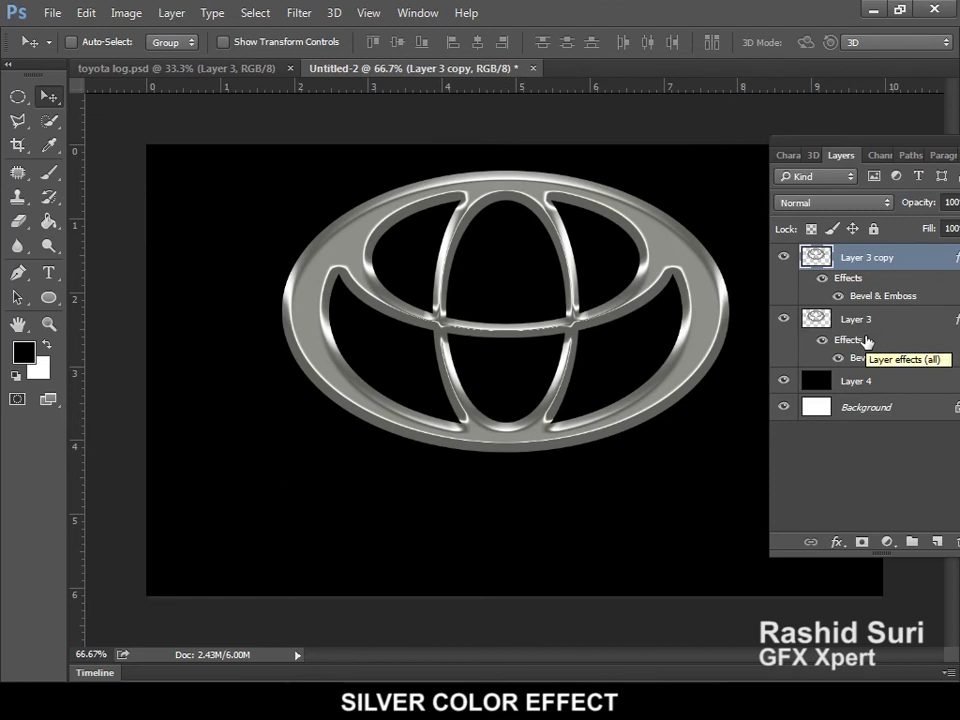
Step: Flip the duplicated logo vertically below the original and squash it to about 35% of its height as a reflection
{"action": "key", "text": "ctrl+t"}
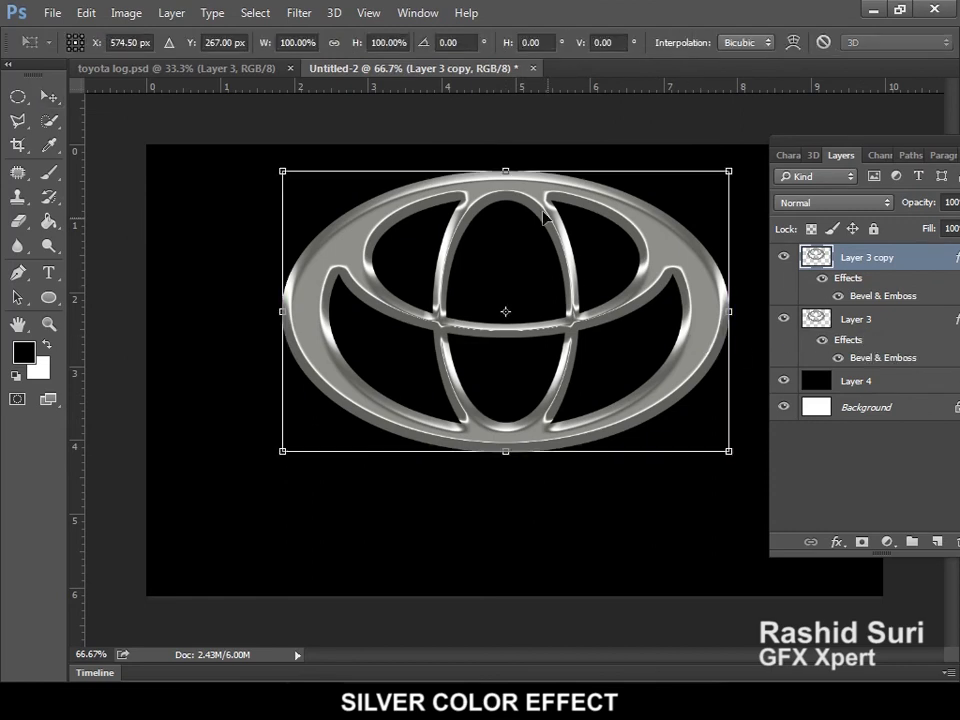
{"action": "left_click_drag", "start_coordinate": [503, 175], "coordinate": [476, 552]}
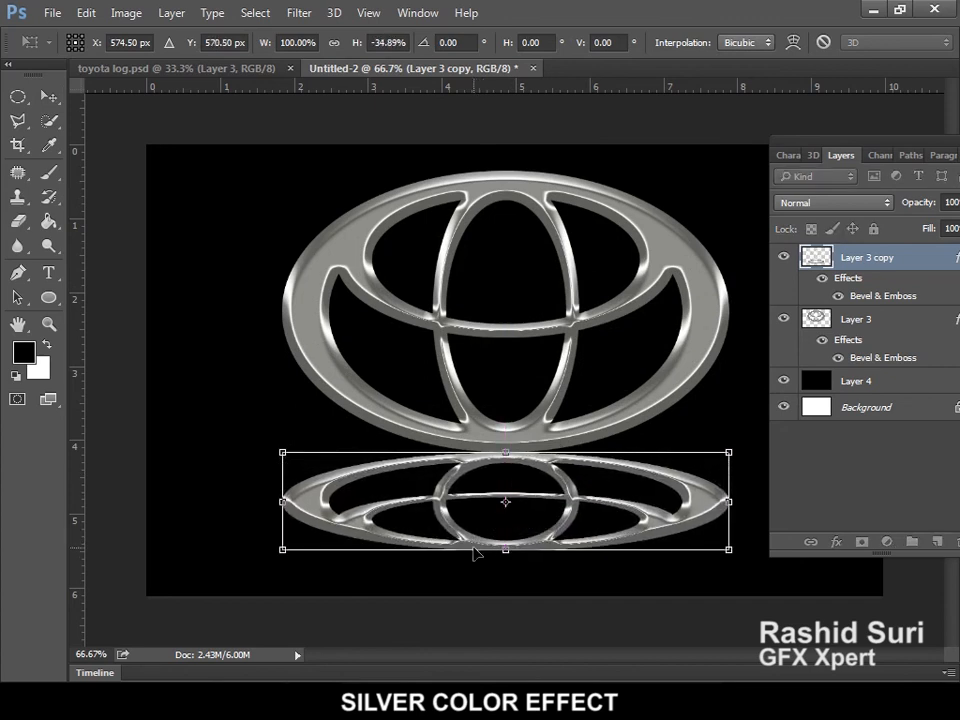
{"action": "key", "text": "Return"}
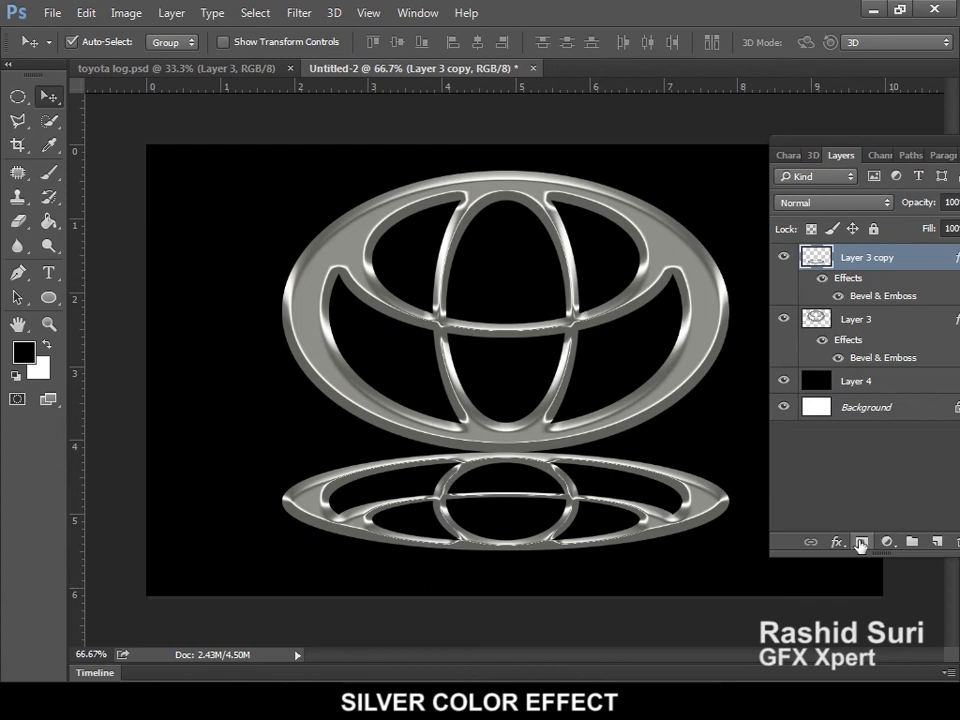
Step: Add a layer mask to Layer 3 copy and set up the Gradient tool with the black-to-white gradient preset
{"action": "left_click", "coordinate": [861, 542]}
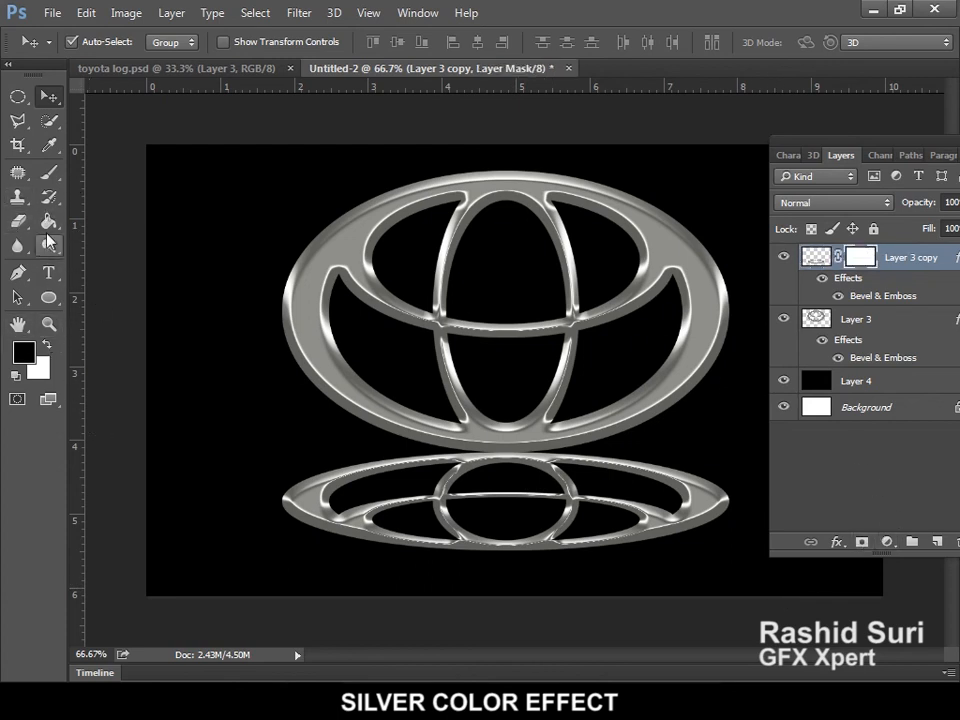
{"action": "mouse_move", "coordinate": [53, 230]}
{"action": "left_mouse_down"}
{"action": "mouse_move", "coordinate": [52, 222]}
{"action": "mouse_move", "coordinate": [124, 240]}
{"action": "left_mouse_up"}
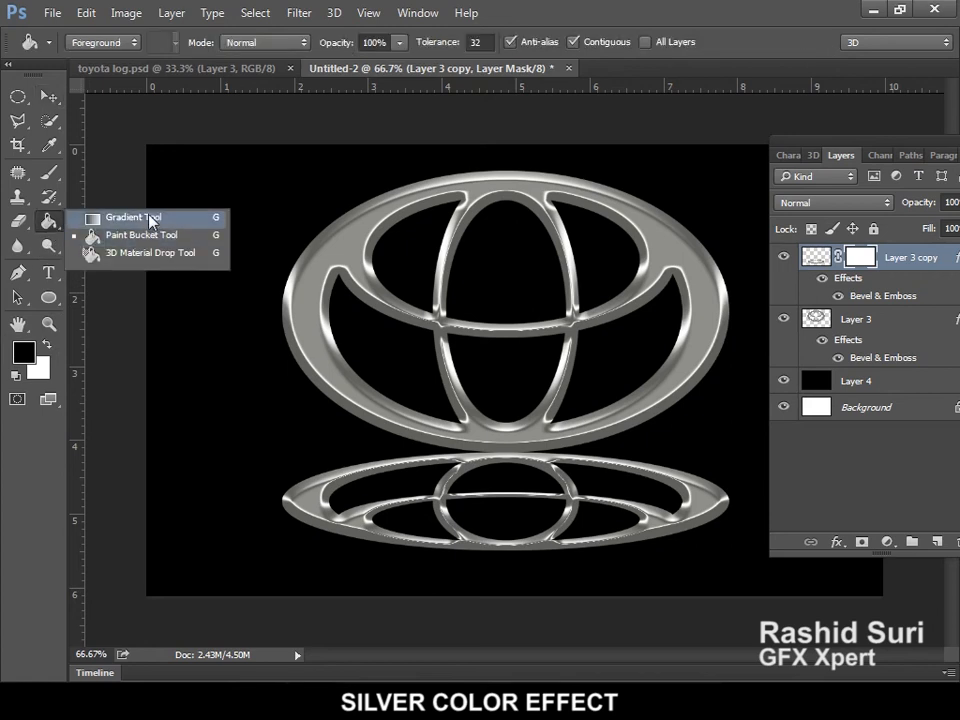
{"action": "left_click", "coordinate": [150, 217]}
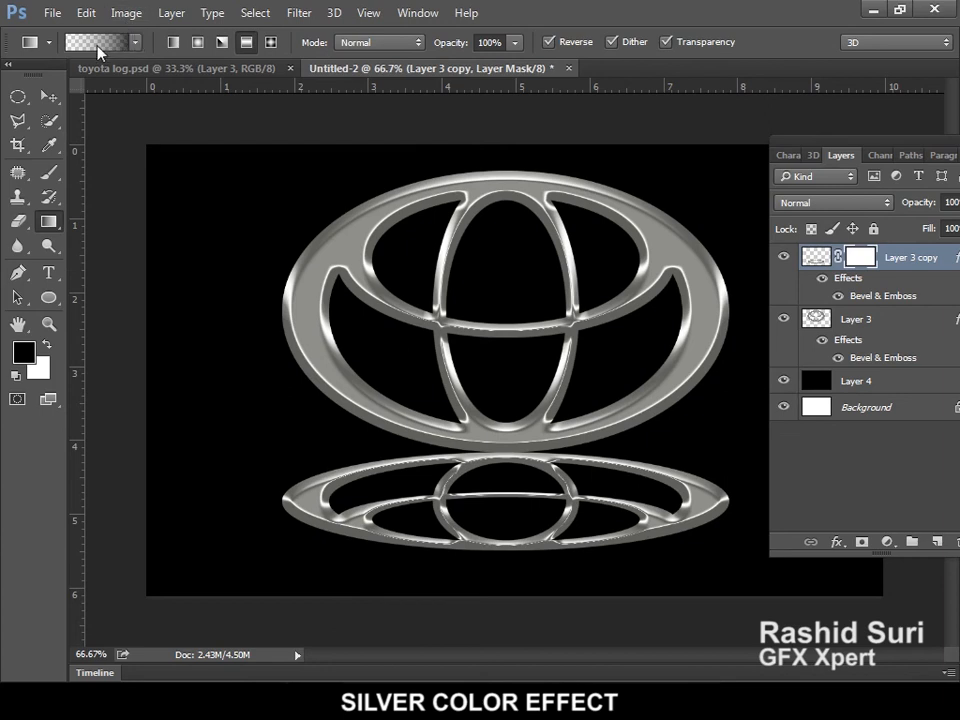
{"action": "left_click", "coordinate": [131, 42]}
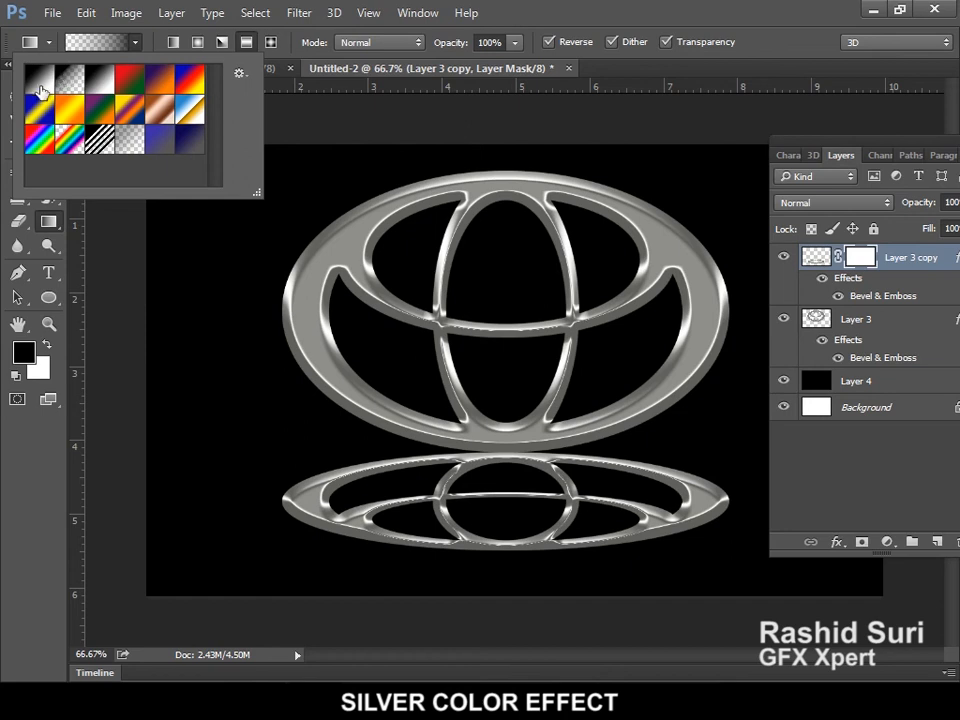
{"action": "left_click", "coordinate": [40, 88]}
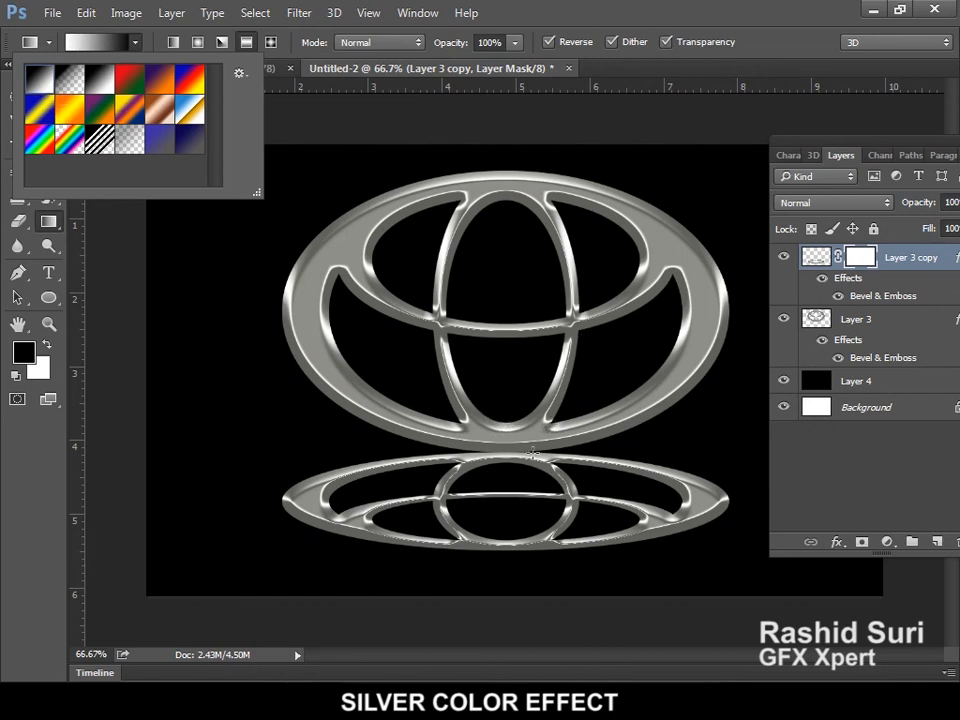
{"action": "left_click", "coordinate": [505, 452]}
{"action": "left_click_drag", "start_coordinate": [505, 455], "coordinate": [515, 505]}
{"action": "key", "text": "ctrl+z"}
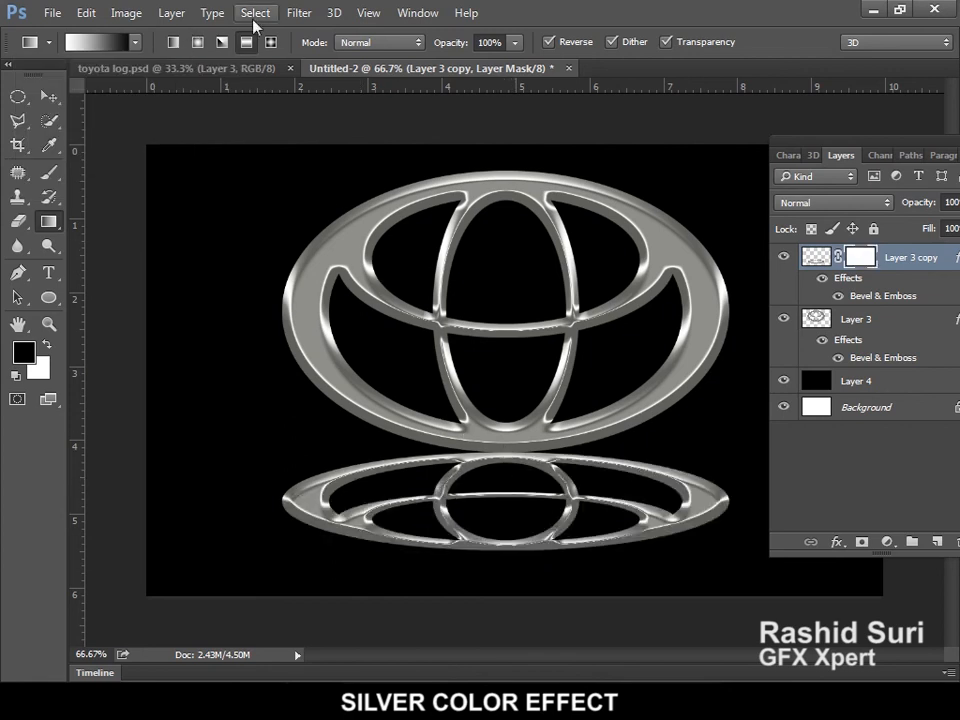
Step: Draw a linear gradient on the mask from the reflection's upper edge to its lower edge so it fades out downward
{"action": "left_click", "coordinate": [174, 42]}
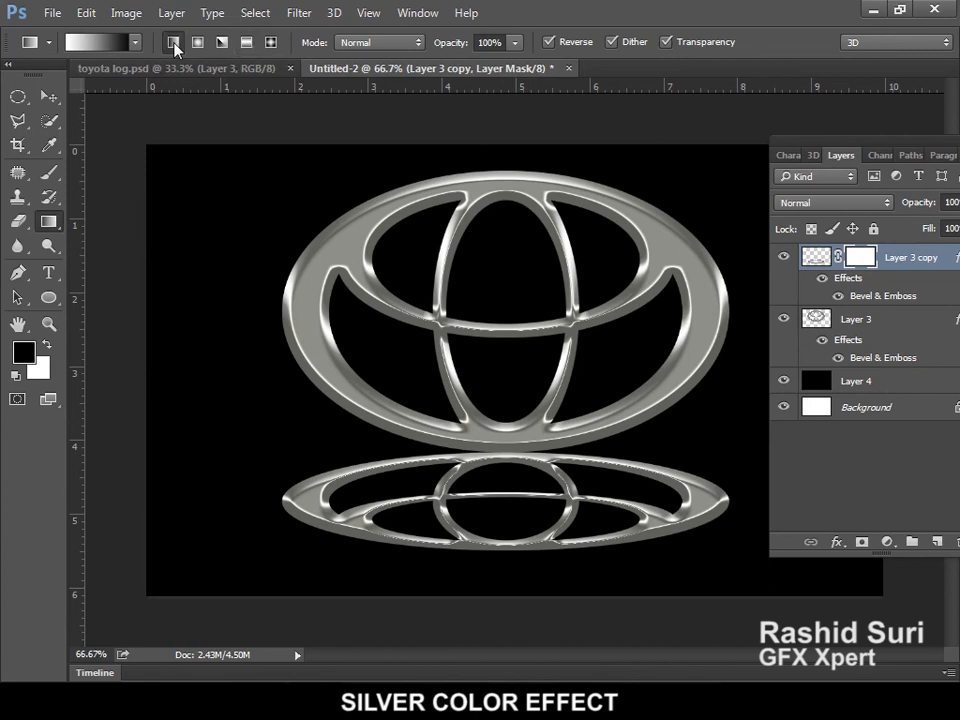
{"action": "left_click_drag", "start_coordinate": [500, 458], "coordinate": [499, 555]}
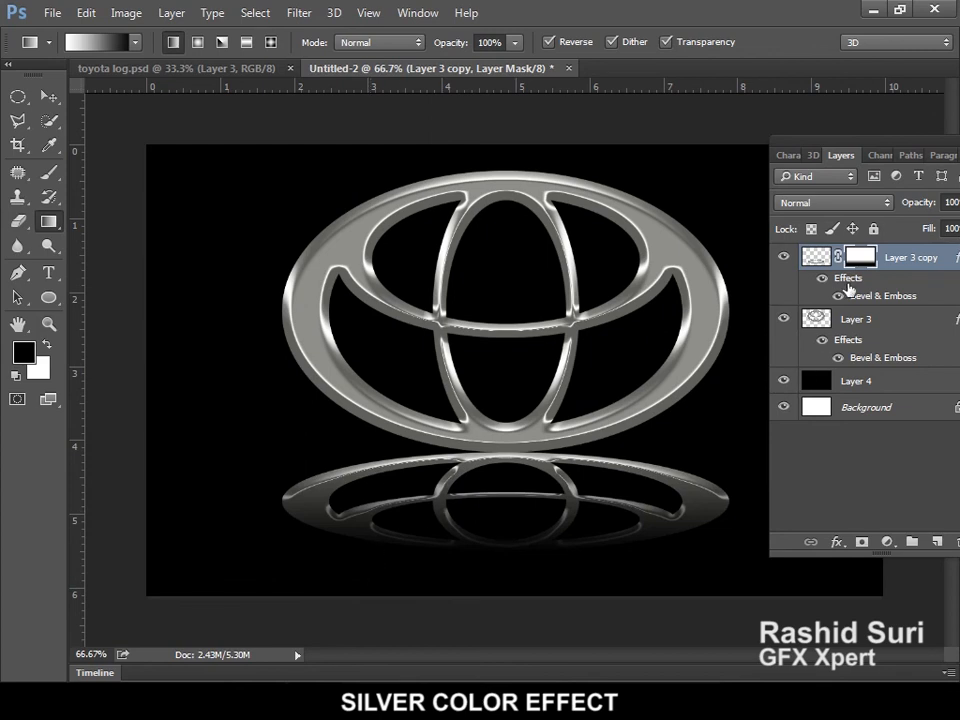
Step: Lower the opacity of the reflection layer, Layer 3 copy, to 63% and clear the layer controls from the canvas
{"action": "left_click_drag", "start_coordinate": [903, 143], "coordinate": [838, 145]}
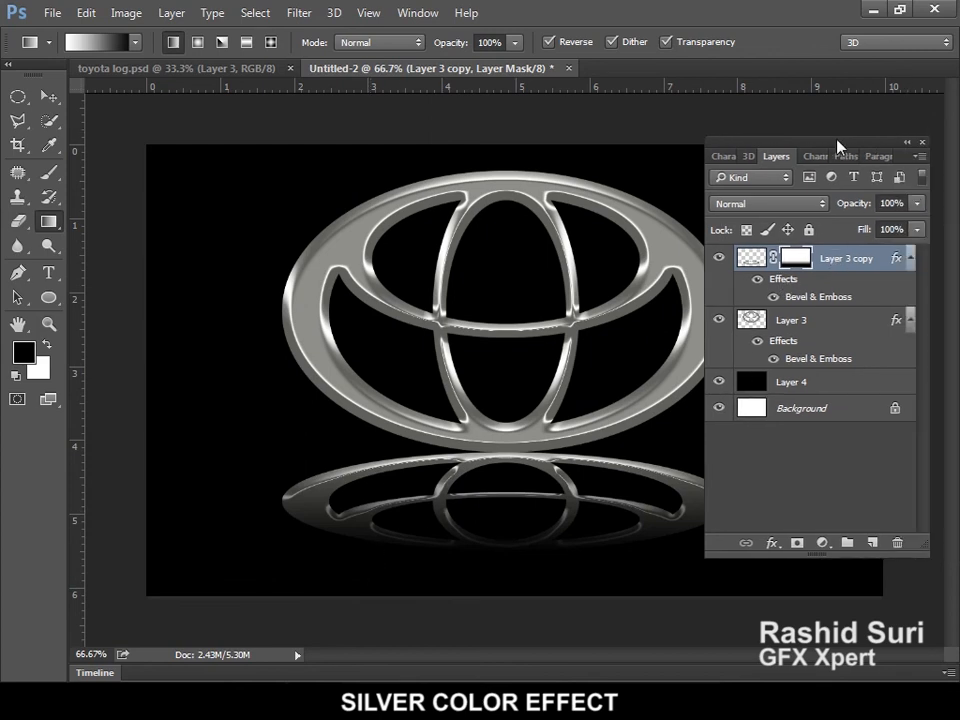
{"action": "left_click", "coordinate": [919, 204]}
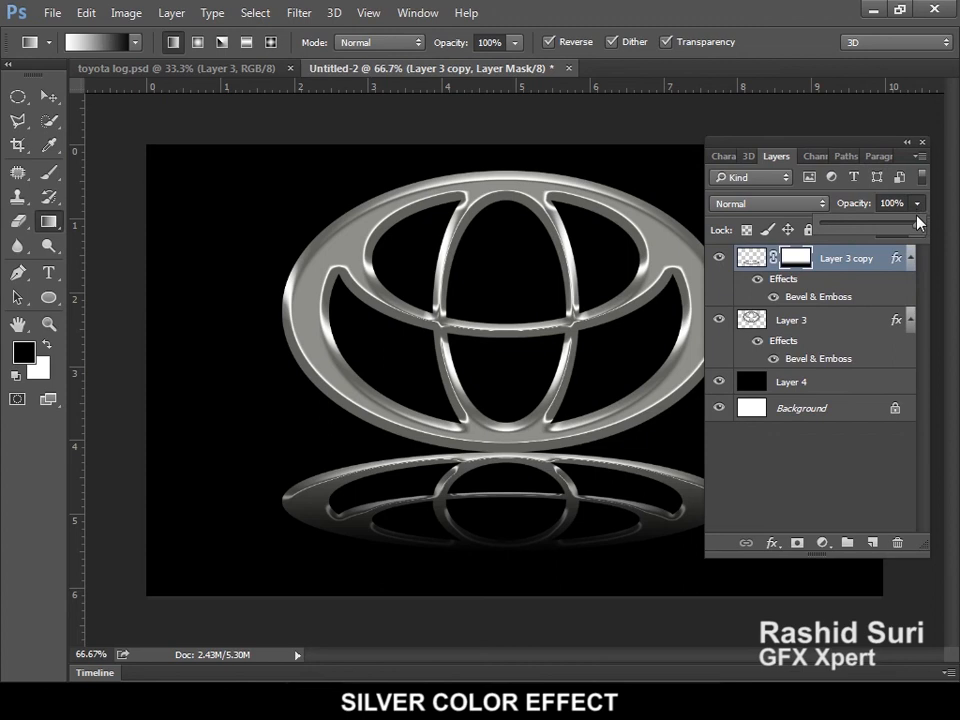
{"action": "left_click_drag", "start_coordinate": [918, 229], "coordinate": [899, 239]}
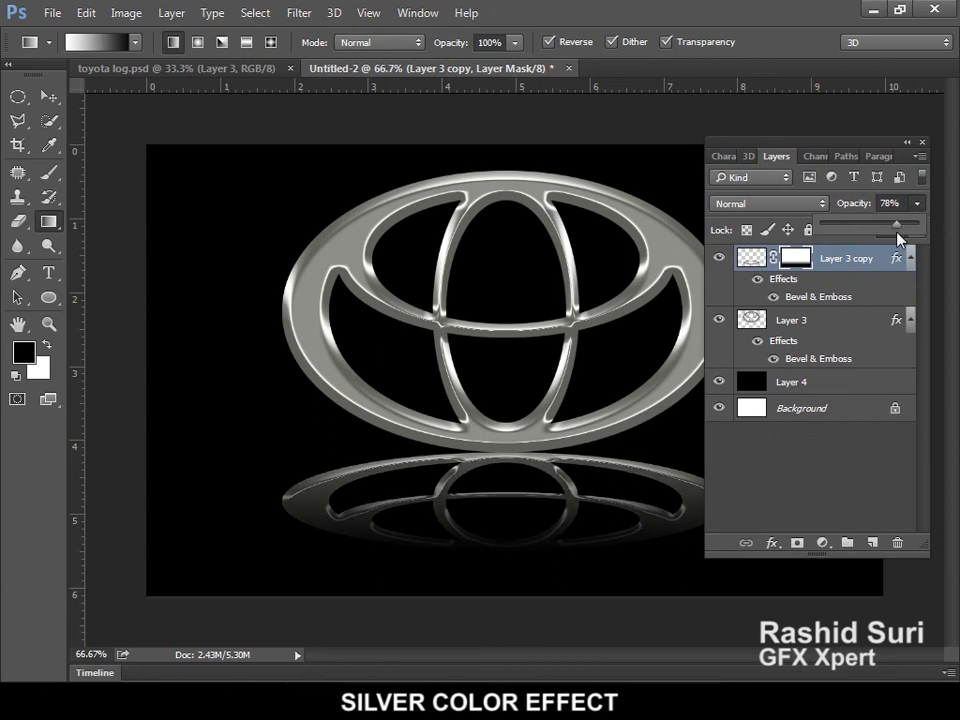
{"action": "left_click_drag", "start_coordinate": [899, 239], "coordinate": [884, 239]}
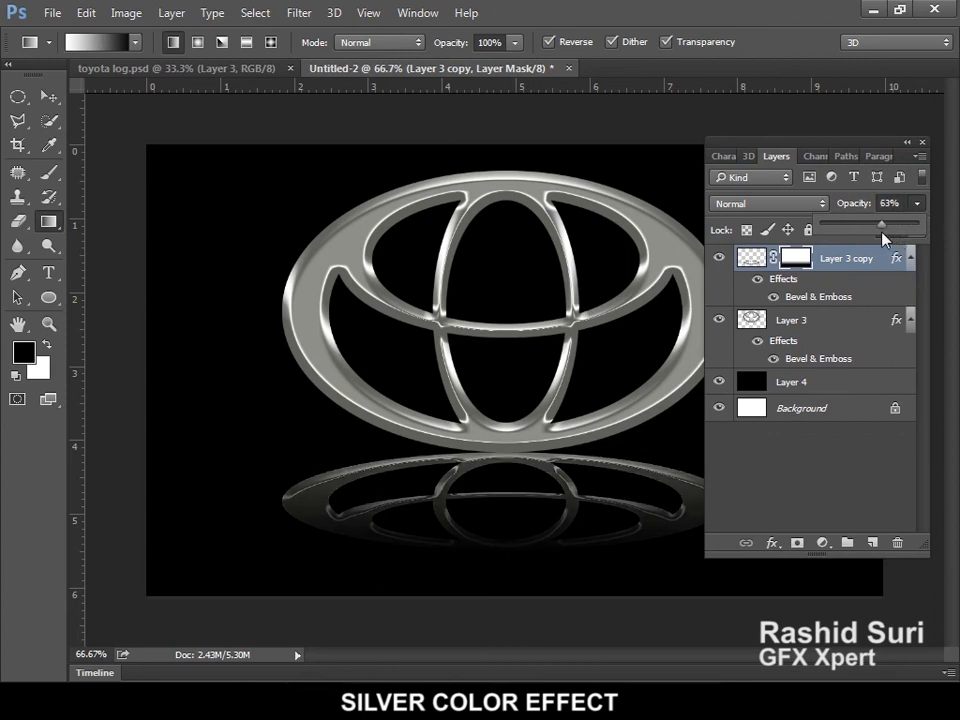
{"action": "left_click", "coordinate": [908, 144]}
{"action": "left_click", "coordinate": [732, 144]}
{"action": "key", "text": "ctrl+minus"}
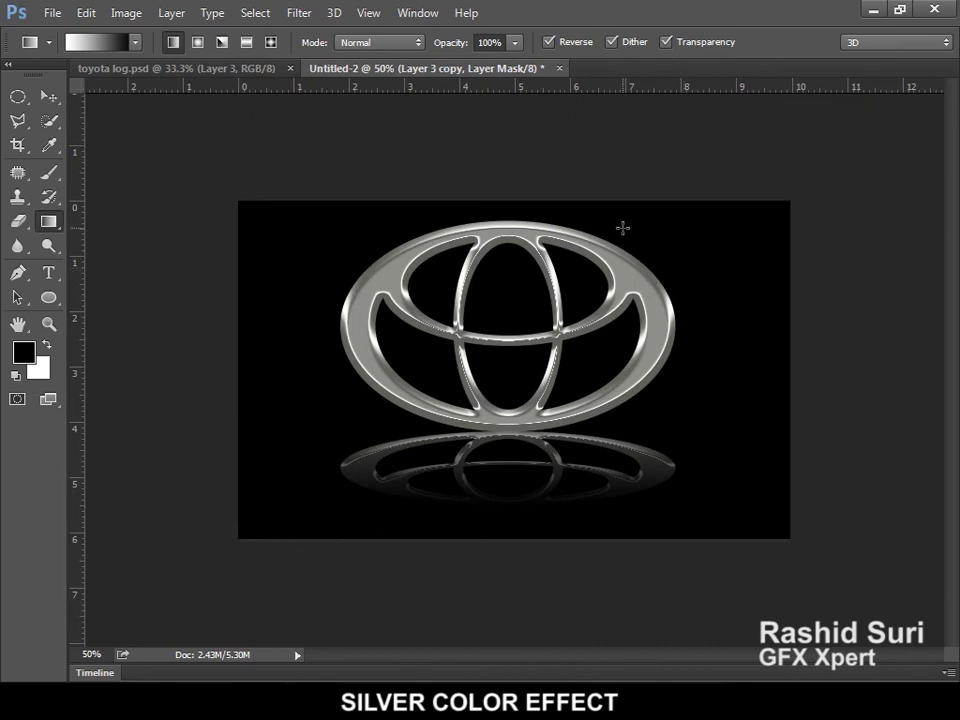
Step: Examine the finished logo in toyota log.psd at 50% magnification to compare it with the new version
{"action": "left_click", "coordinate": [155, 69]}
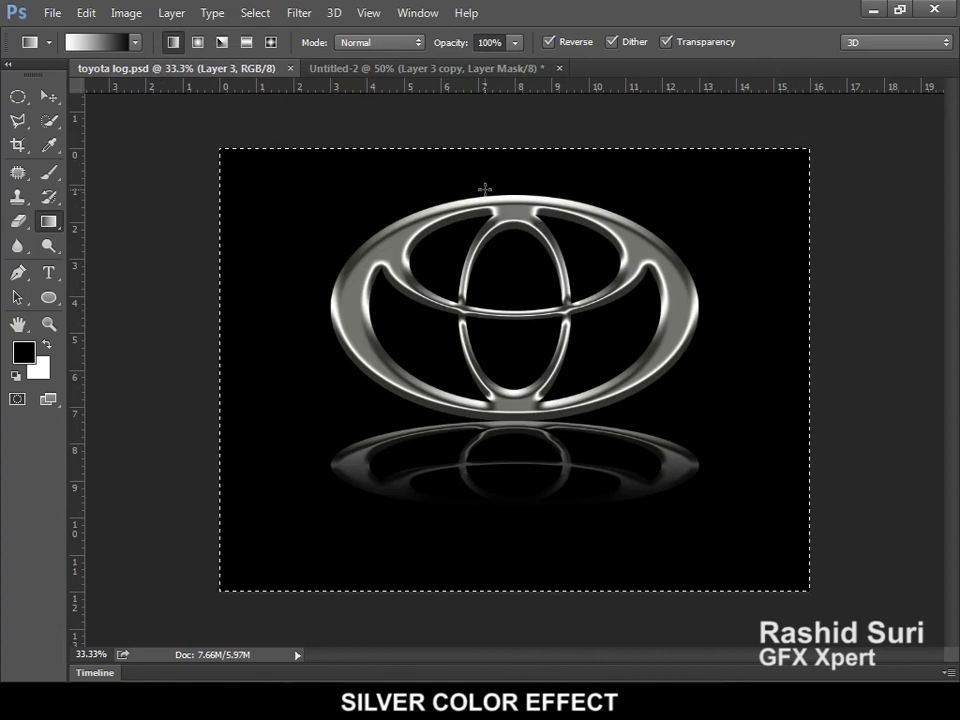
{"action": "left_click", "coordinate": [597, 289], "text": "ctrl"}
{"action": "left_click", "coordinate": [597, 289], "text": "ctrl"}
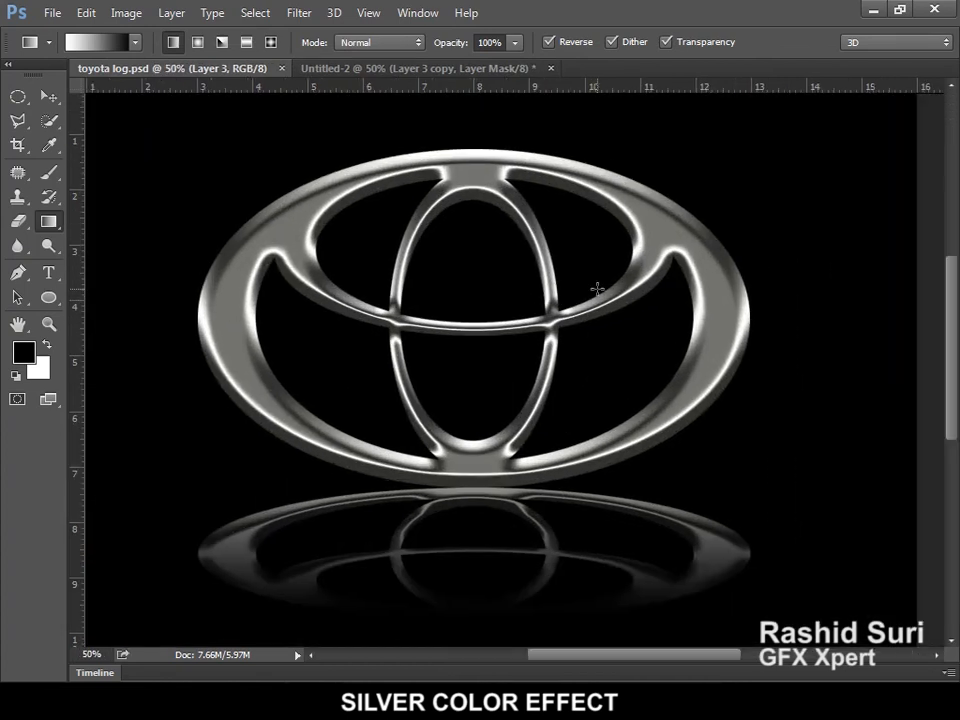